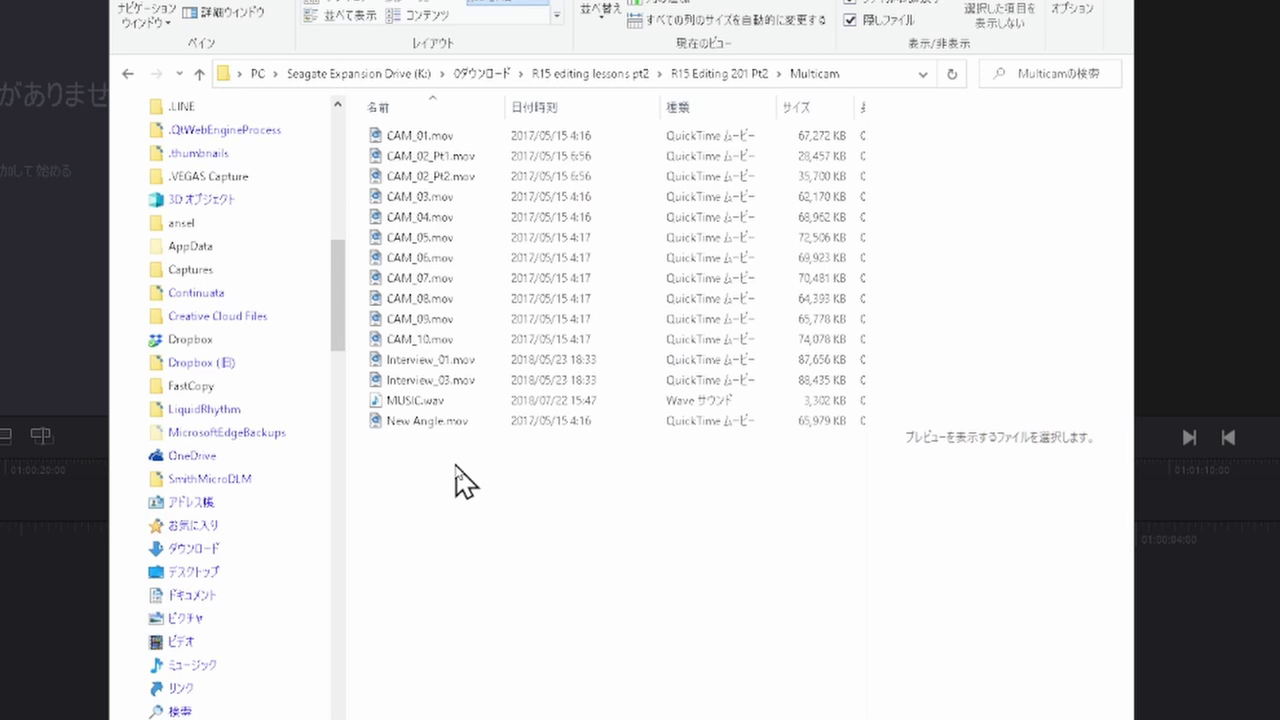
# Select every file in the Multicam folder except New Angle.mov, Interview_01.mov and Interview_03.mov
pyautogui.press('Down')
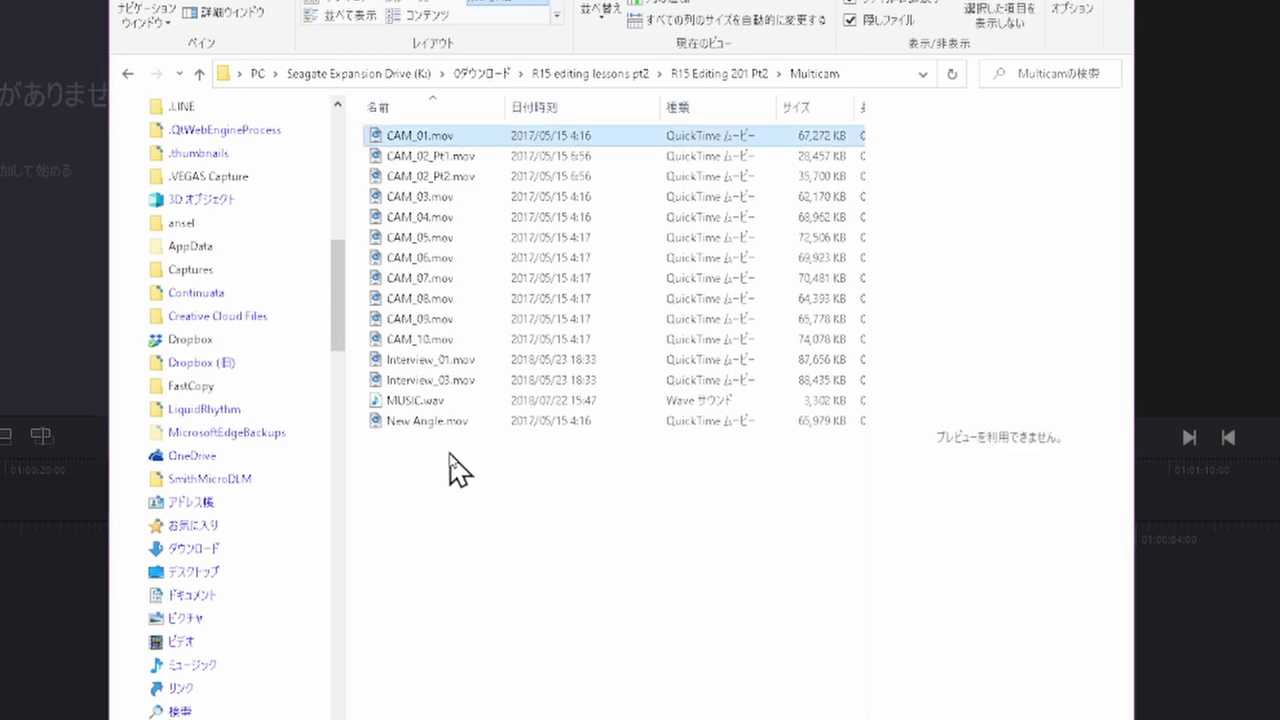
pyautogui.hotkey('ctrl', 'a')
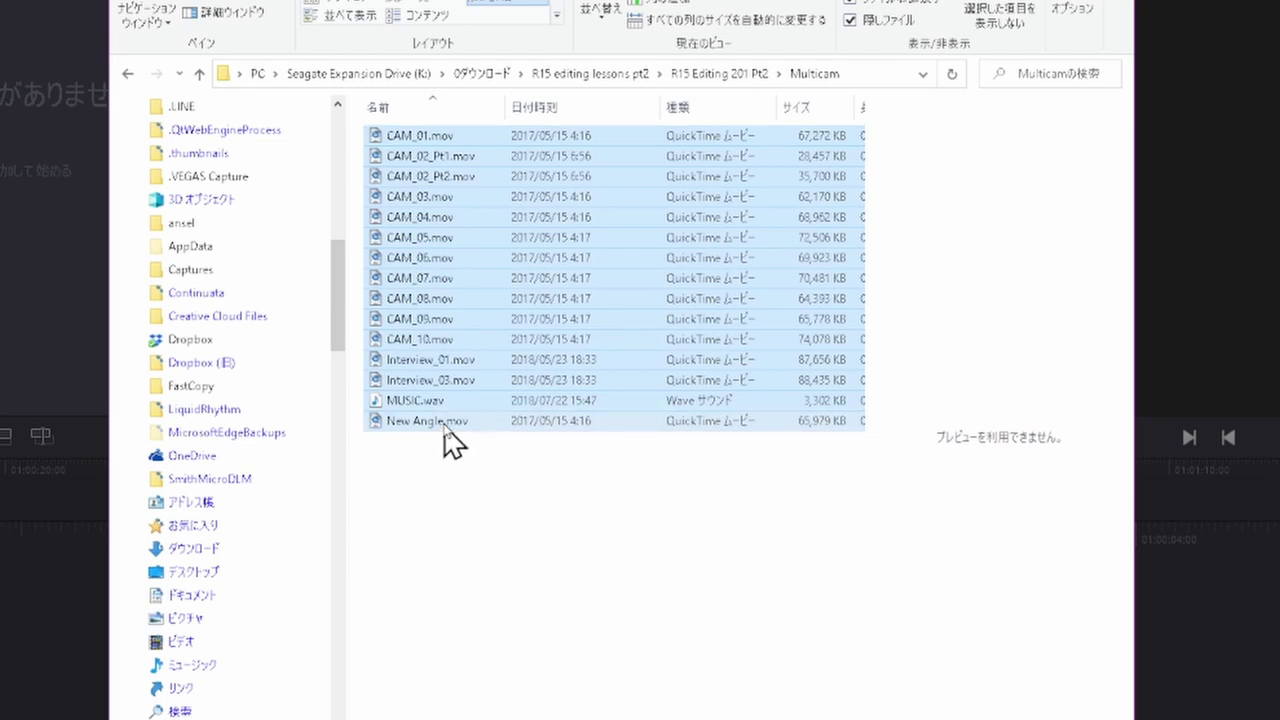
pyautogui.keyDown('ctrl'); pyautogui.click(447, 420); pyautogui.keyUp('ctrl')
pyautogui.keyDown('ctrl'); pyautogui.click(445, 383); pyautogui.keyUp('ctrl')
pyautogui.keyDown('ctrl'); pyautogui.click(447, 362); pyautogui.keyUp('ctrl')
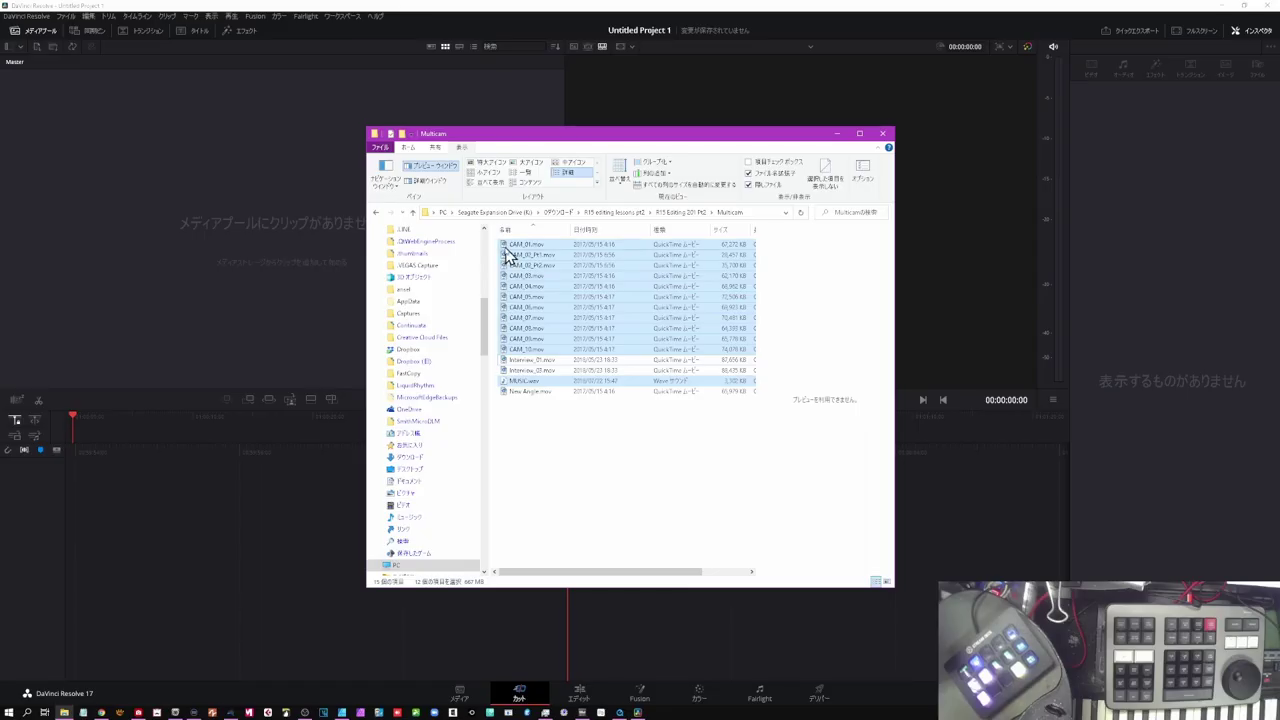
# Drag the selected CAM clips and MUSIC.wav into the Cut page media pool
pyautogui.moveTo(507, 255); pyautogui.dragTo(306, 209)
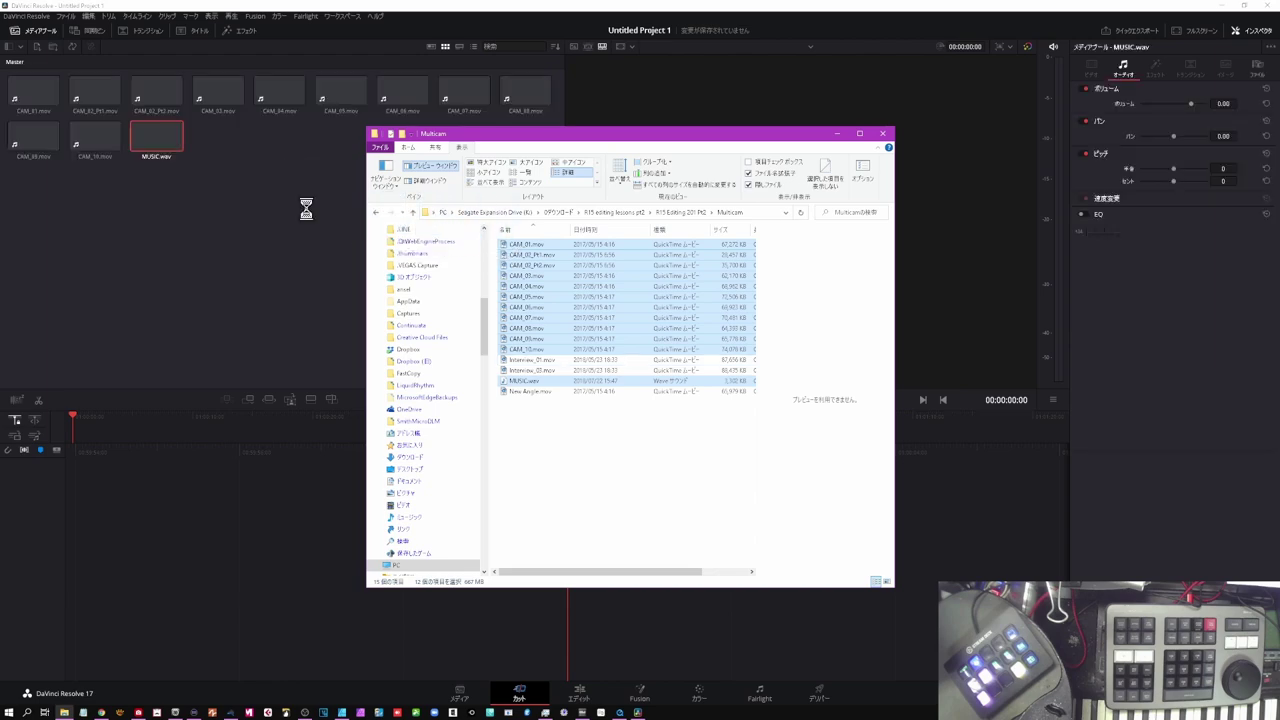
pyautogui.click(306, 205)
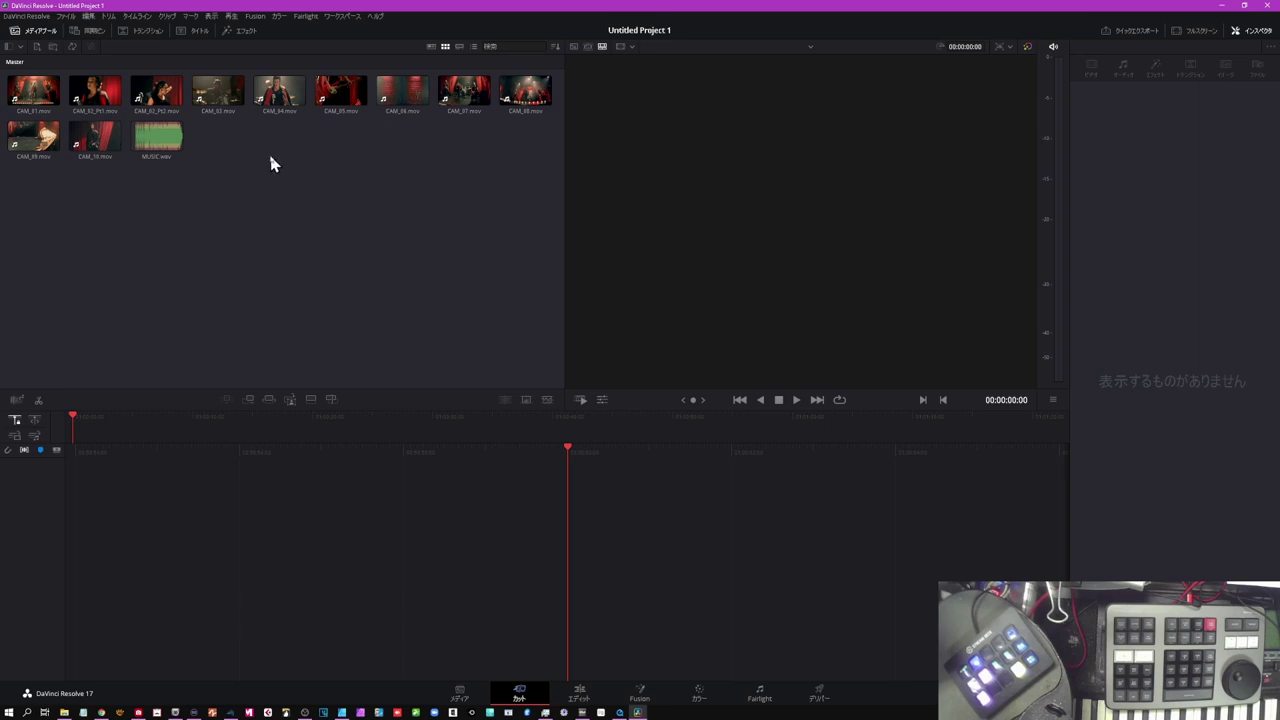
# Sync every media pool clip by audio waveform using the Sync Clips window
pyautogui.hotkey('ctrl', 'a')
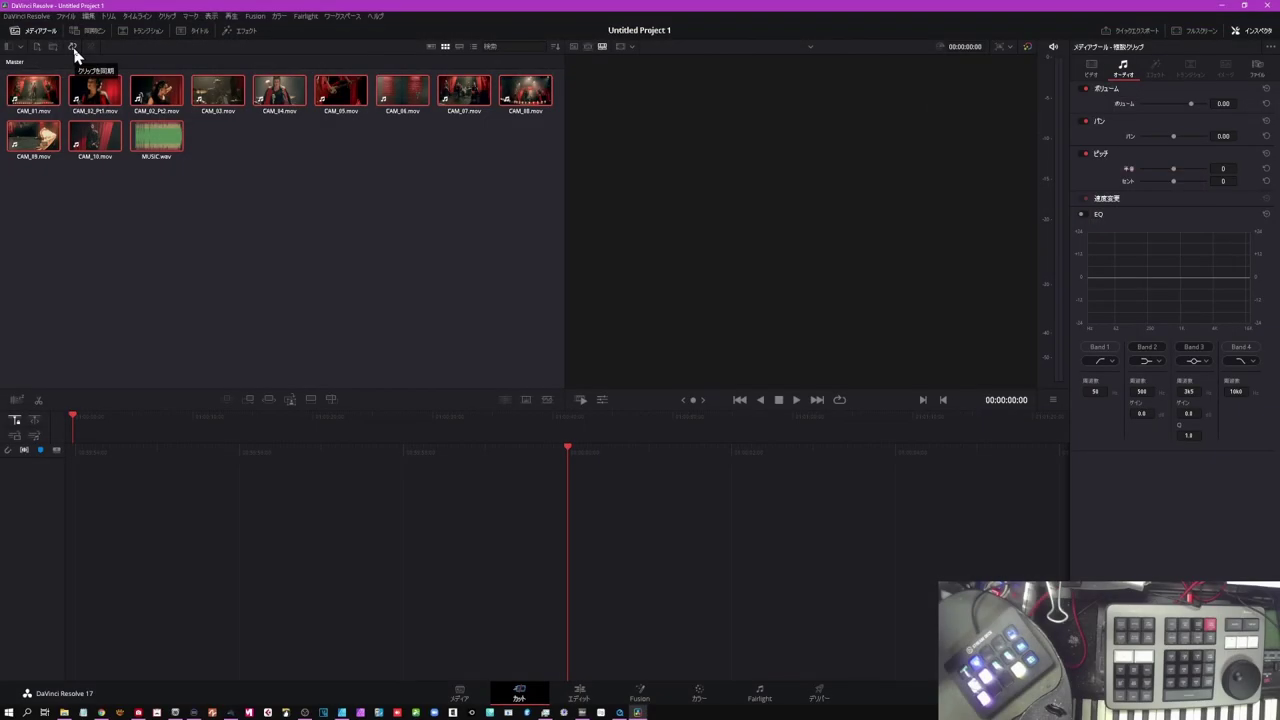
pyautogui.click(74, 52)
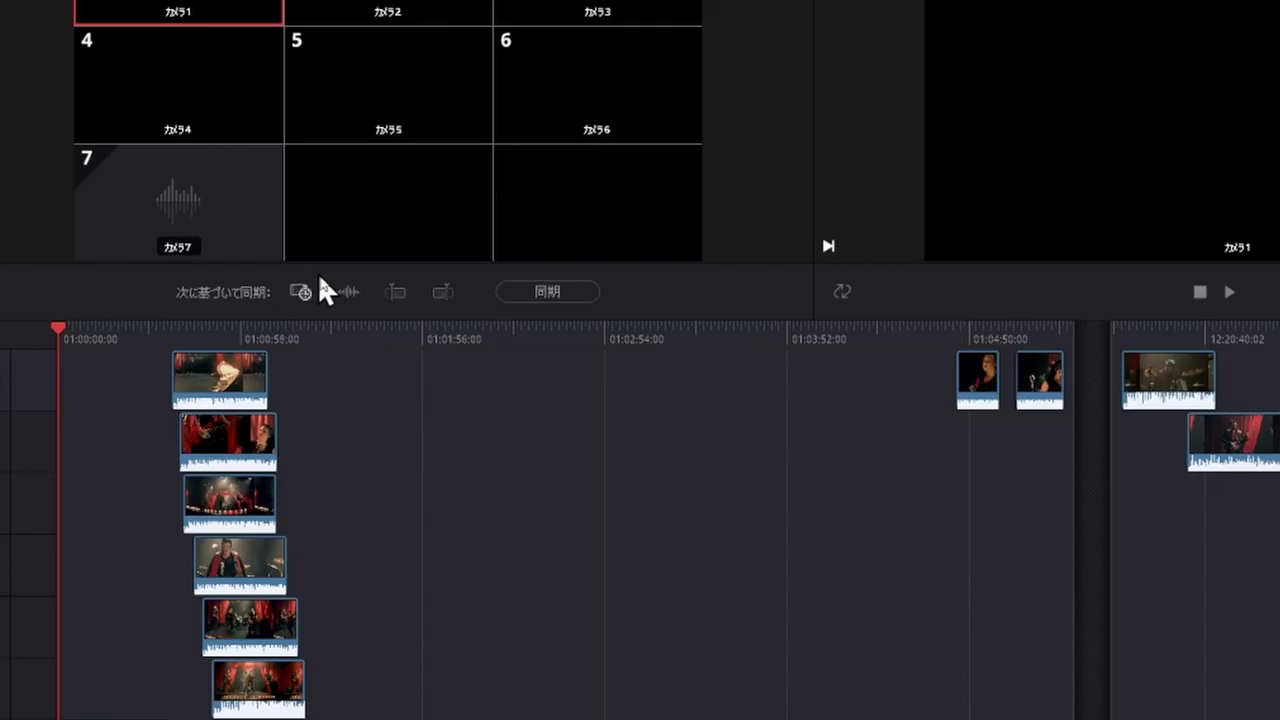
pyautogui.click(349, 295)
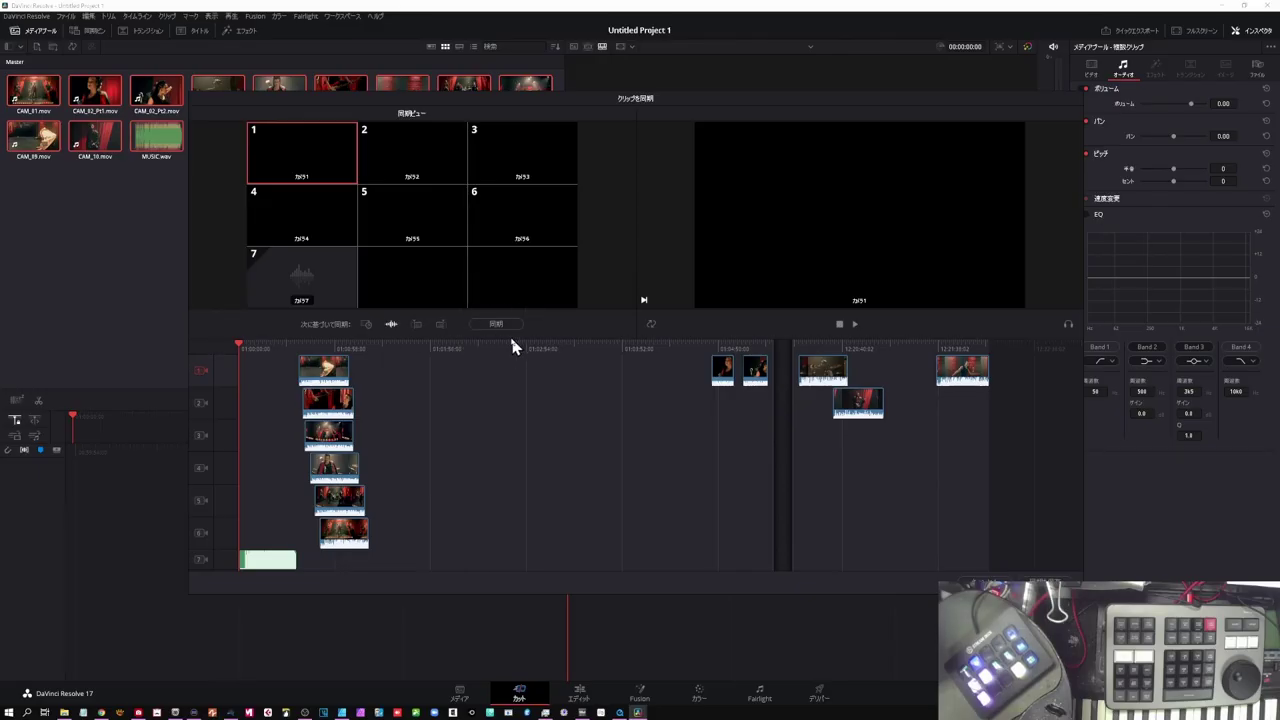
pyautogui.click(500, 324)
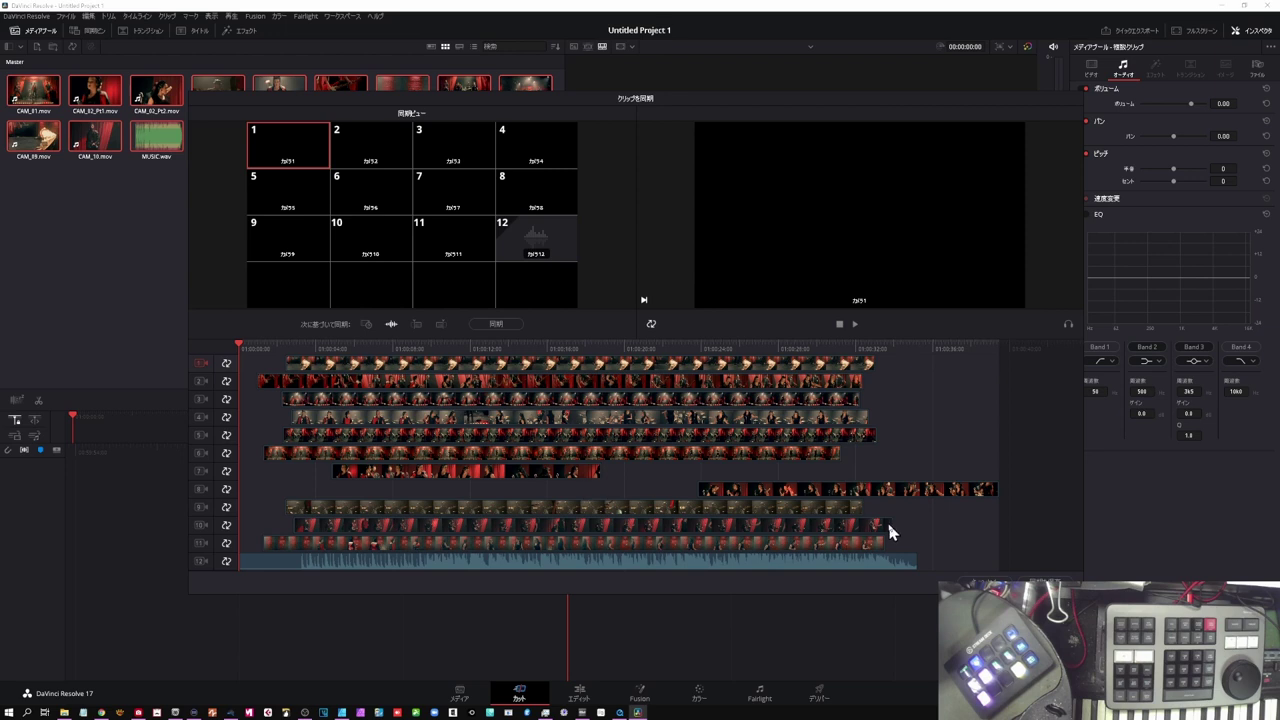
pyautogui.press('Escape')
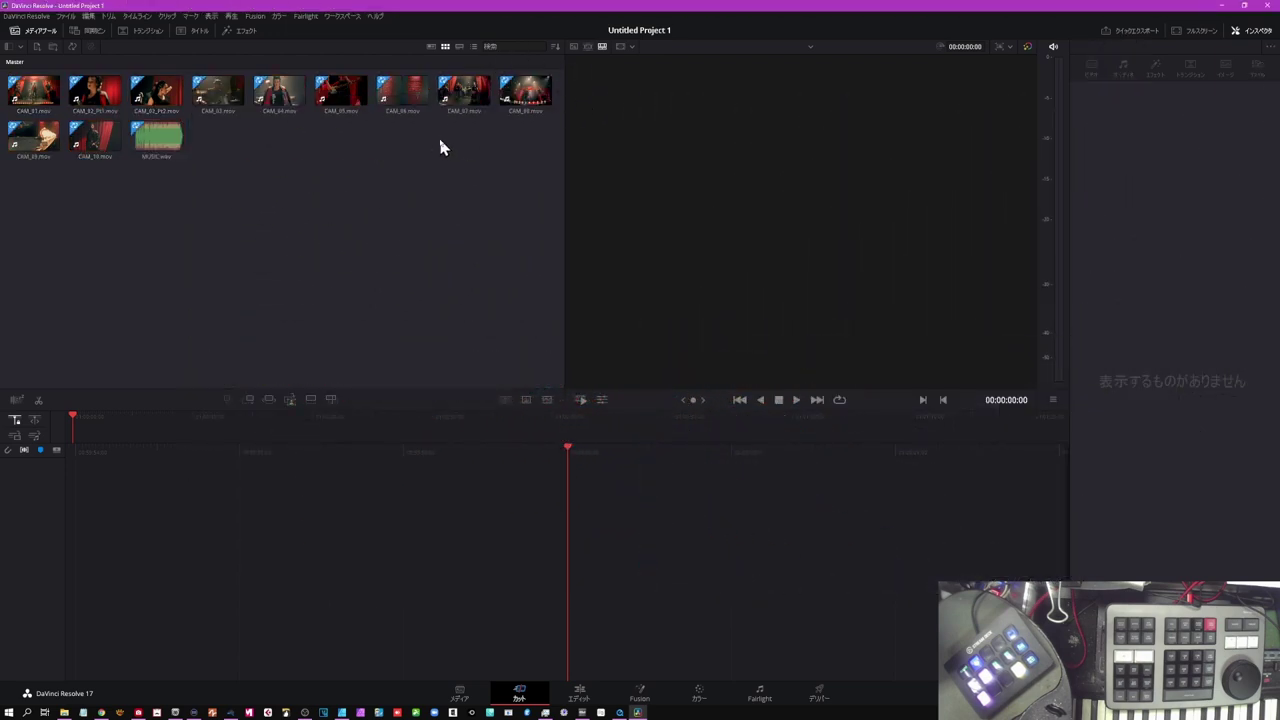
# Load MUSIC.wav in the source viewer at 01:00:08:13 and append it to new Timeline 1
pyautogui.click(589, 47)
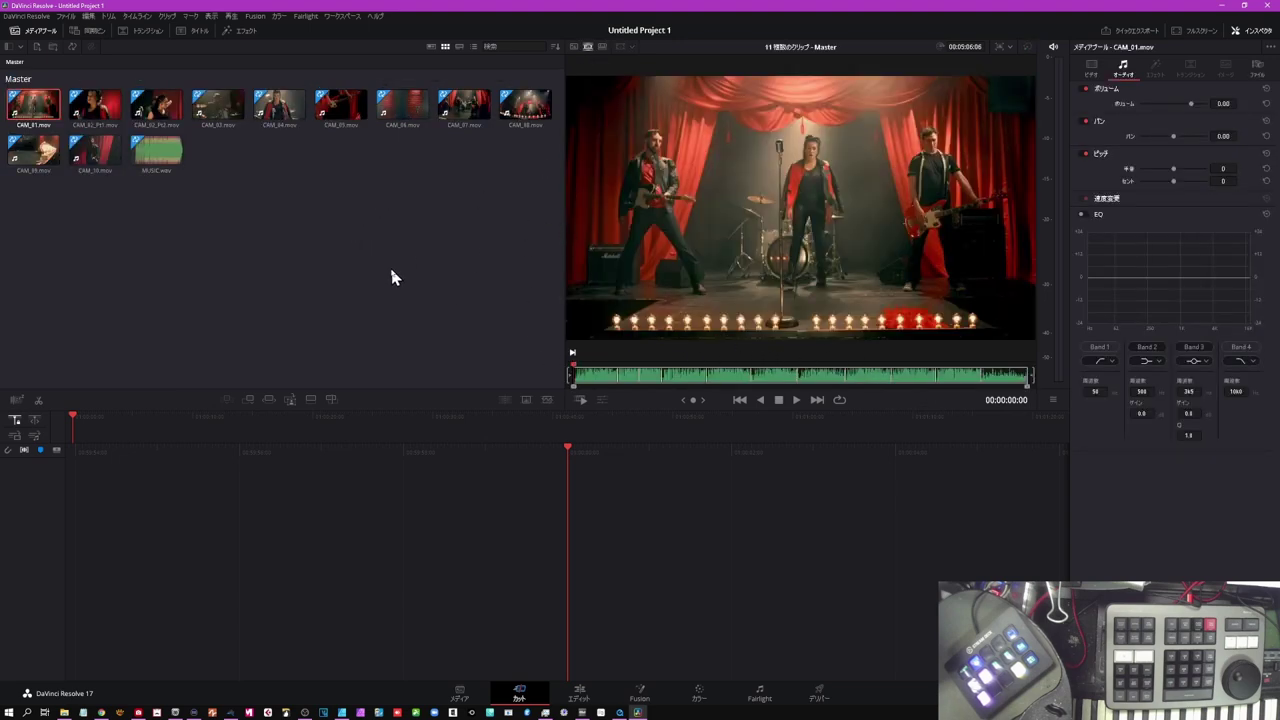
pyautogui.click(168, 158)
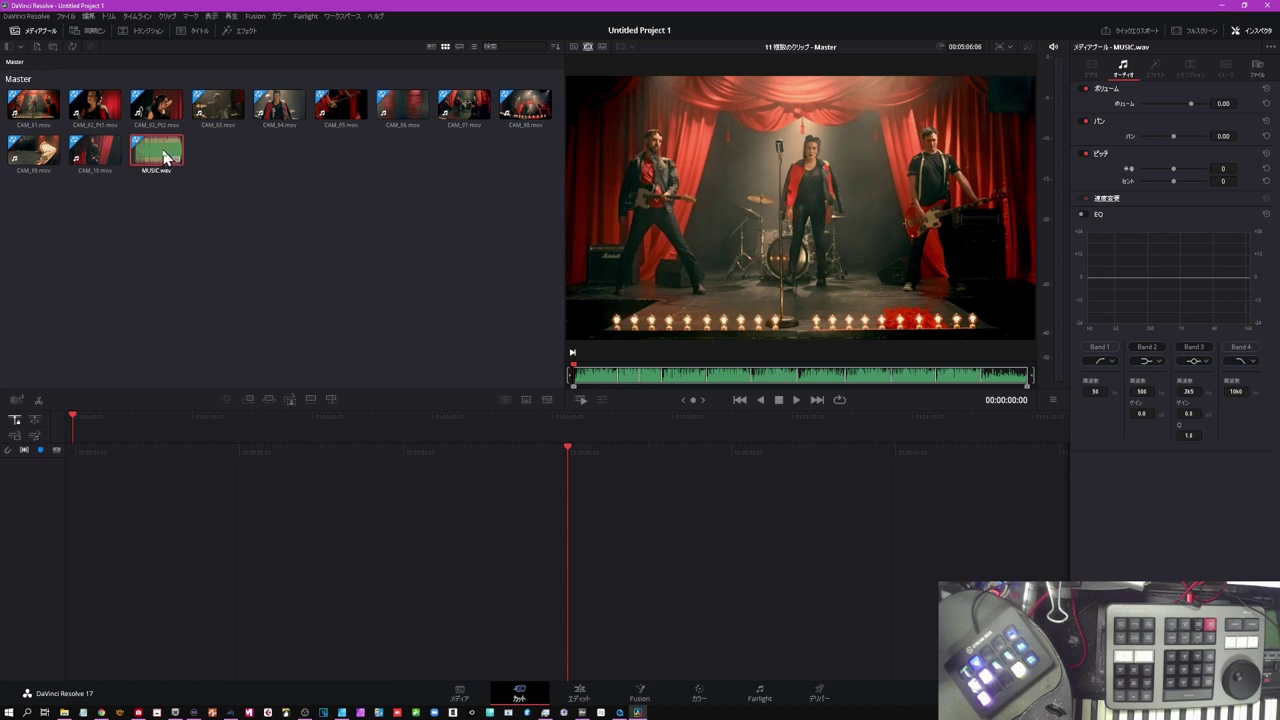
pyautogui.doubleClick(164, 153)
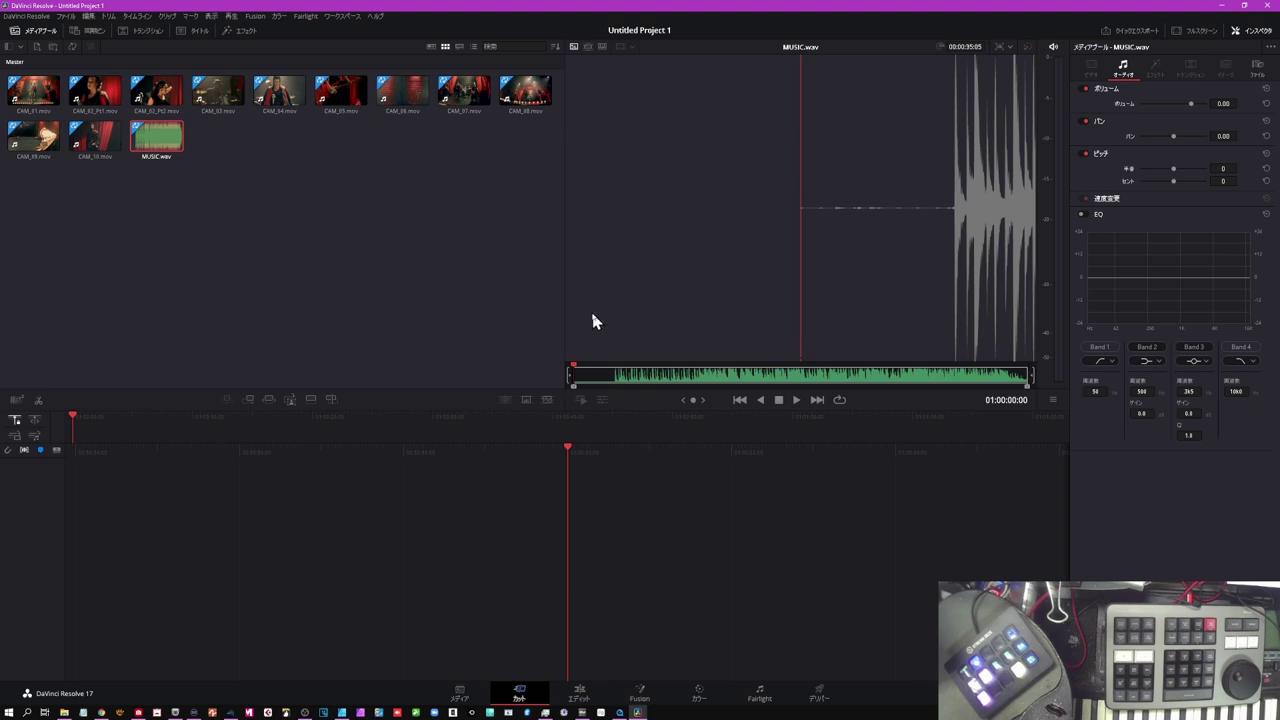
pyautogui.click(686, 378)
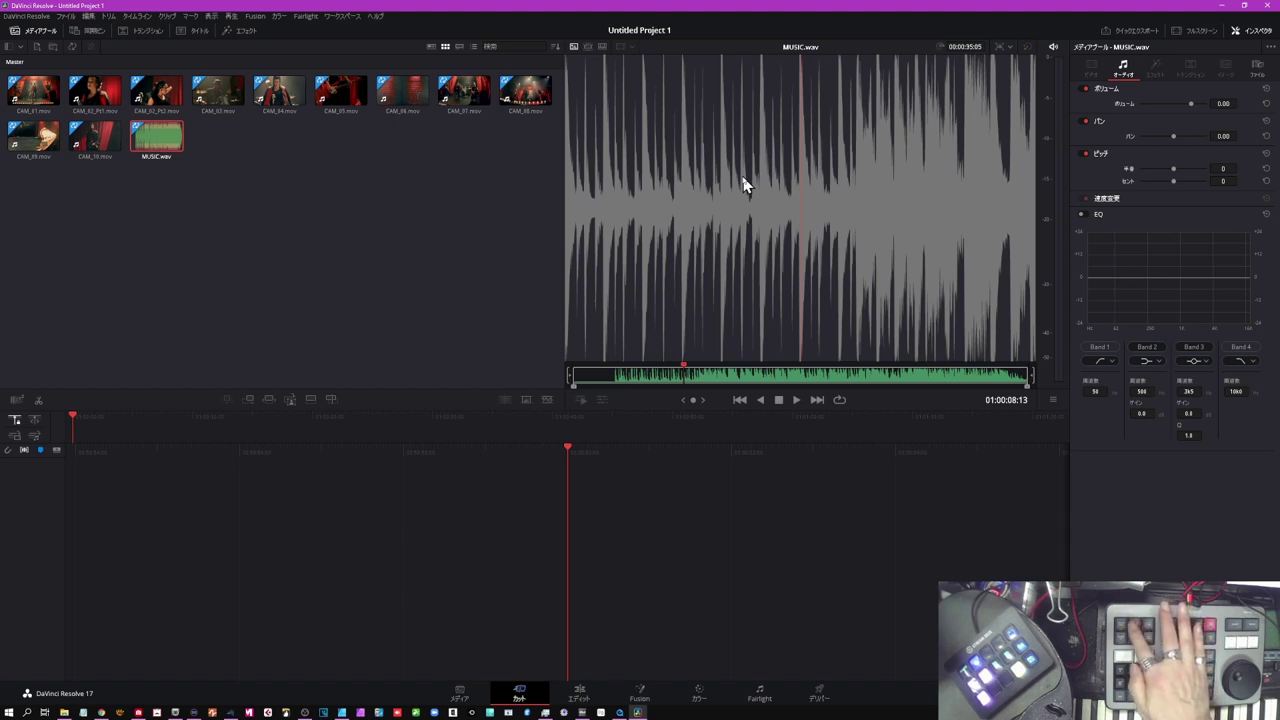
pyautogui.hotkey('shift', 'F12')
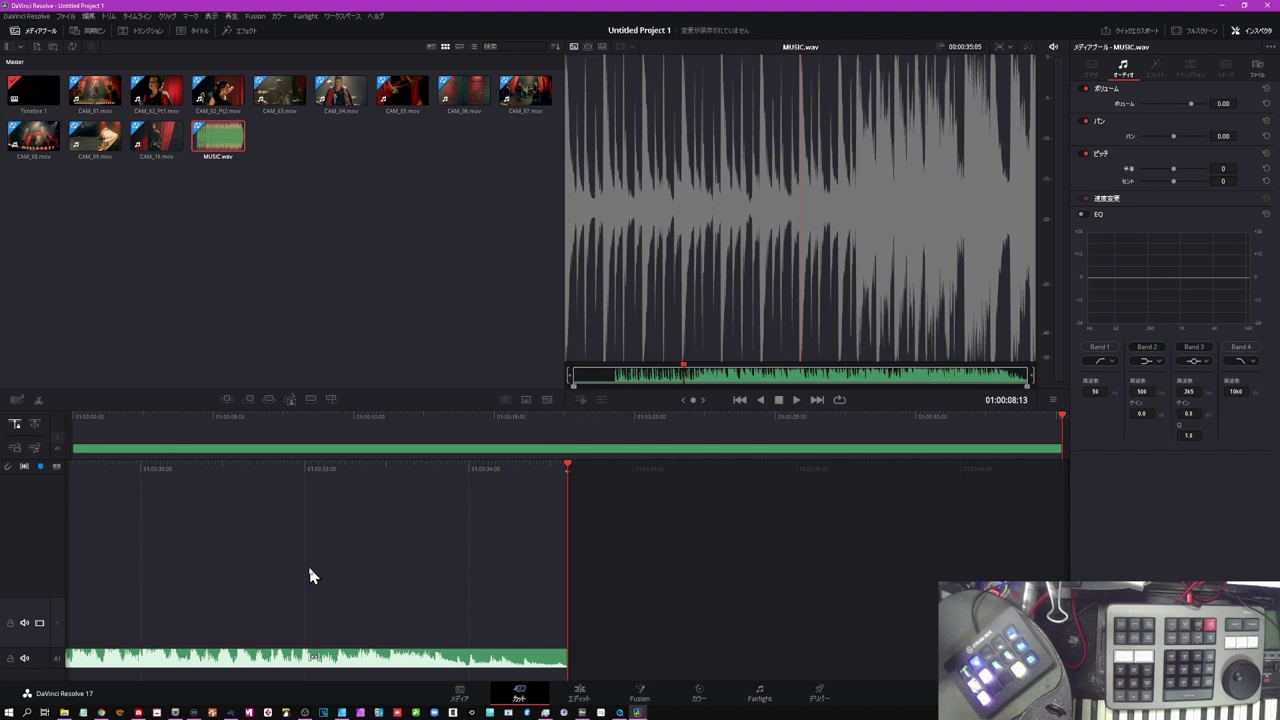
# Jump to the timeline start and open the Sync Bin grid of 12 angles
pyautogui.press('Home')
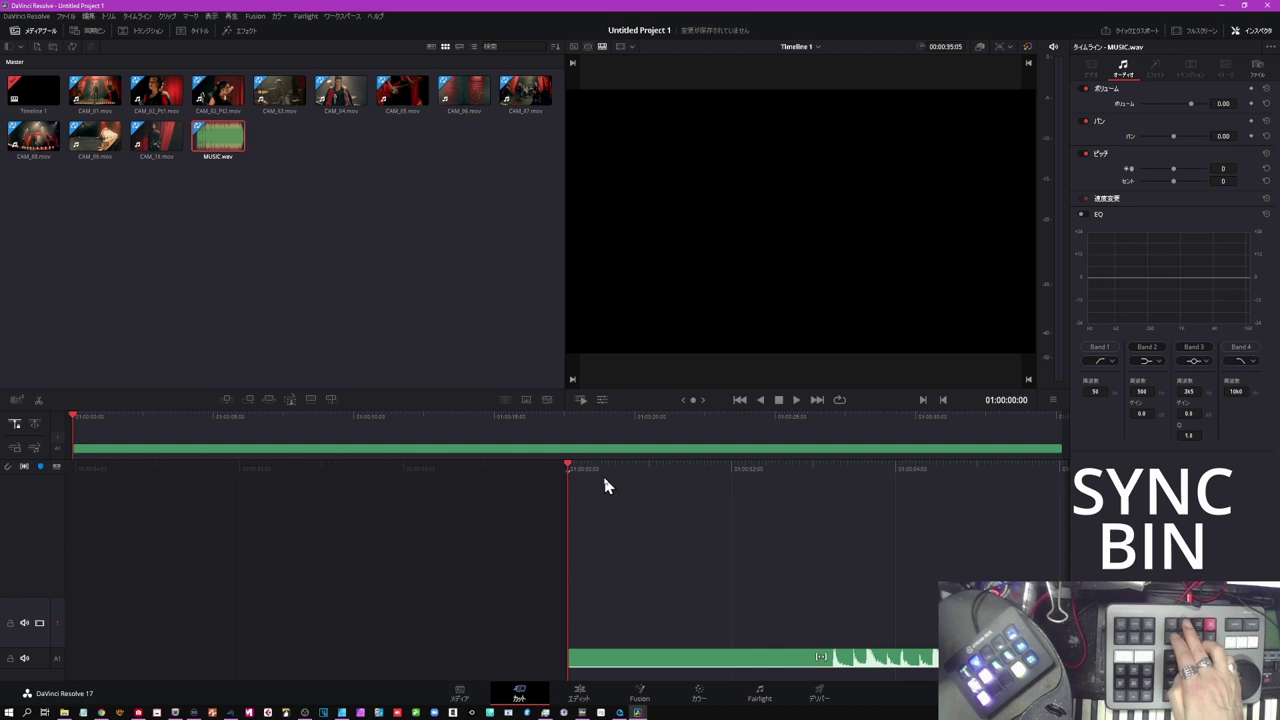
pyautogui.hotkey('ctrl', 'shift', 'b')
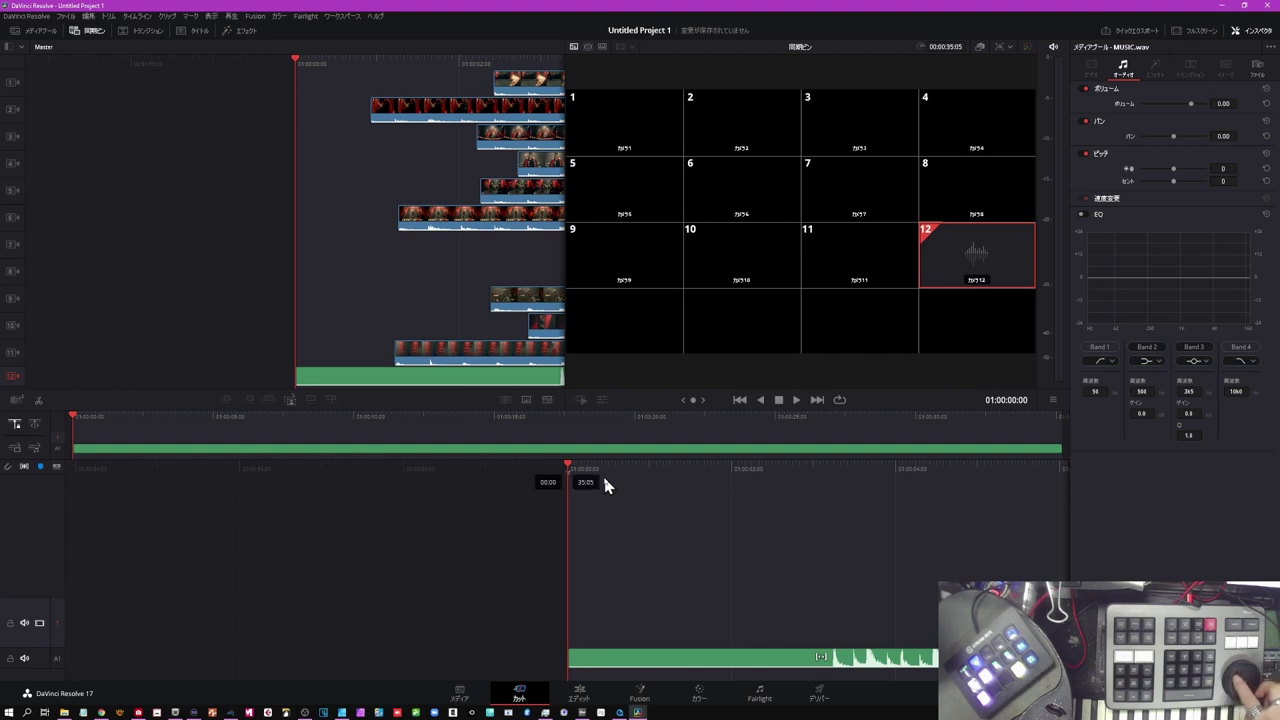
# Play the synced angles in the Sync Bin, then step back one frame
pyautogui.press('space')
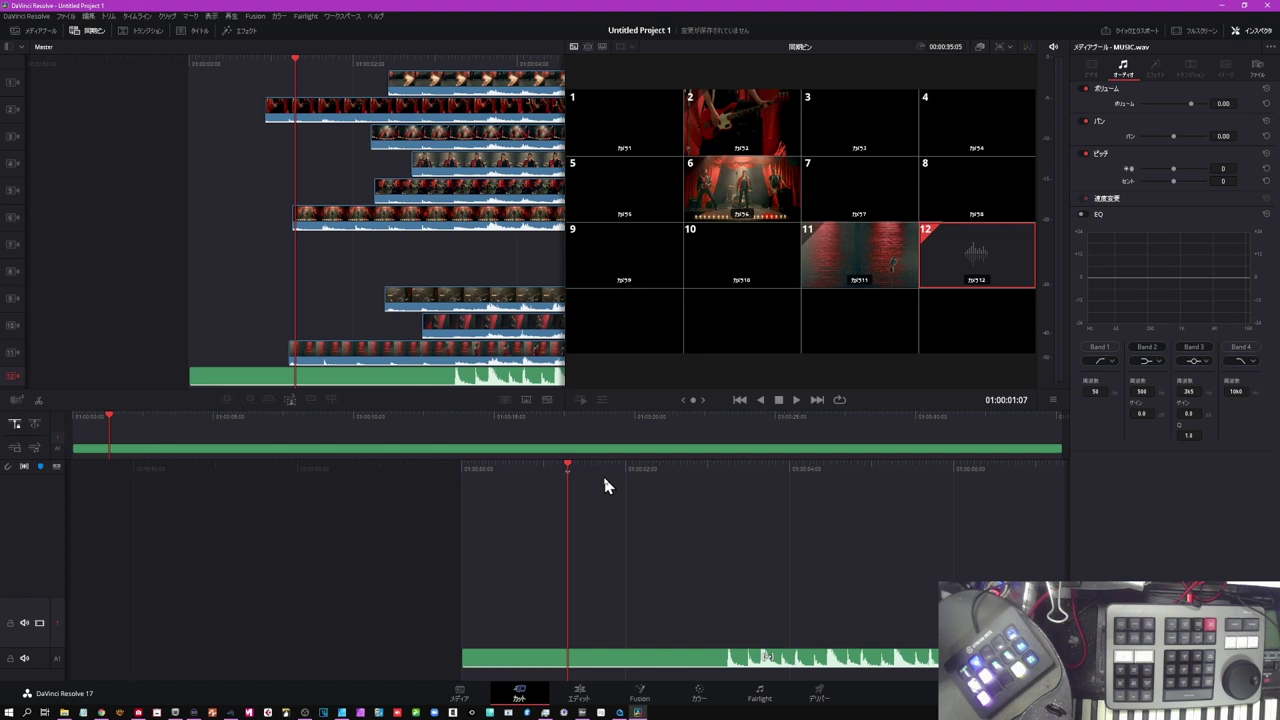
pyautogui.press('Left')
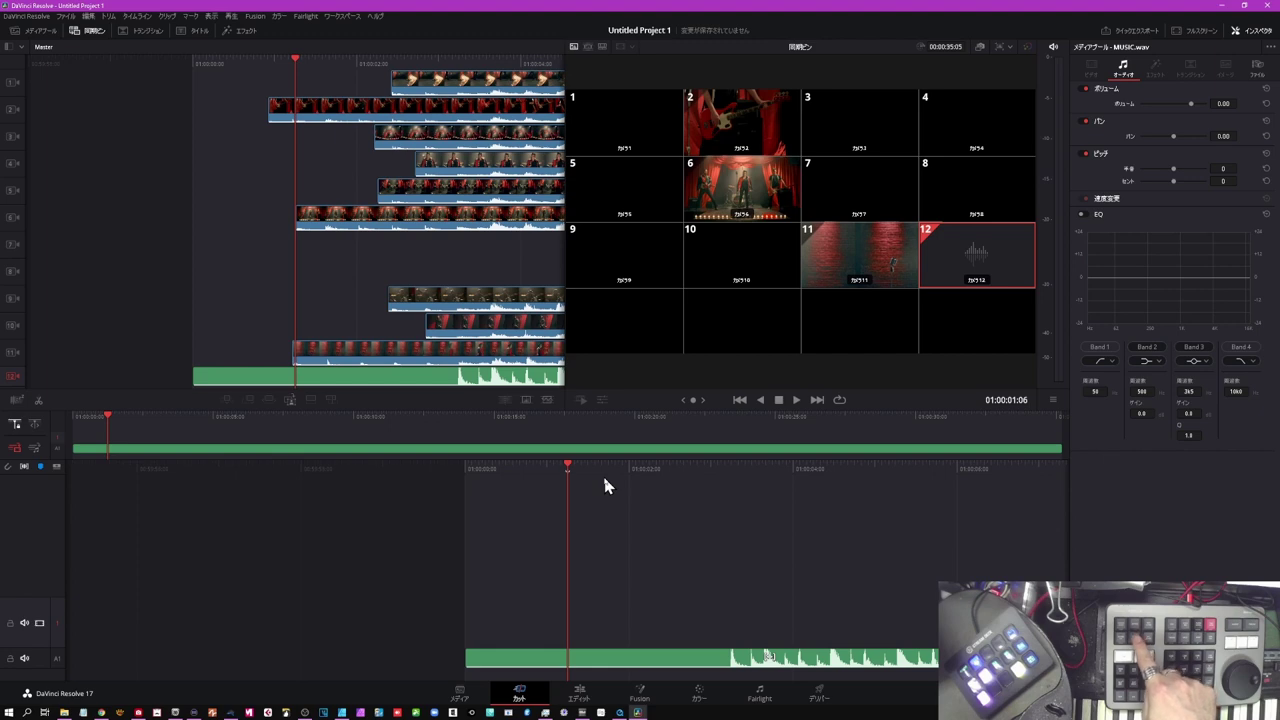
# Overwrite the CAM_01 angle onto Timeline 1 above MUSIC.wav and play it
pyautogui.press('Escape')
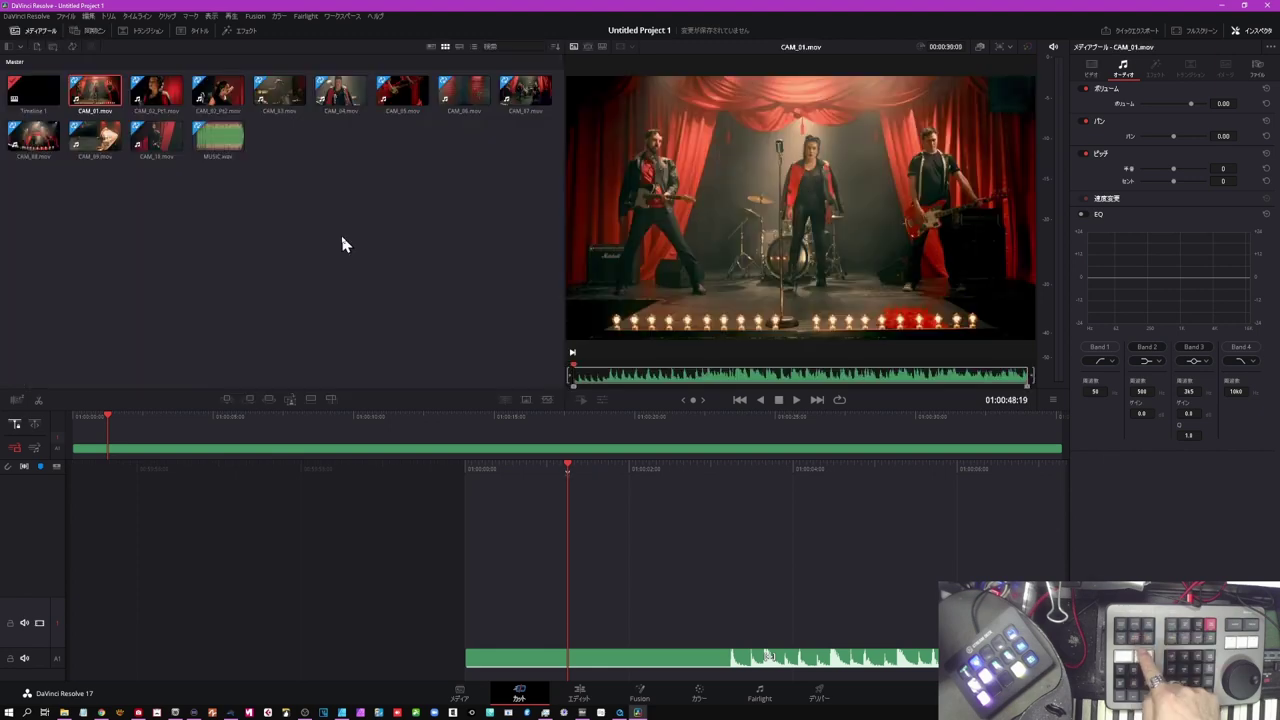
pyautogui.press('F12')
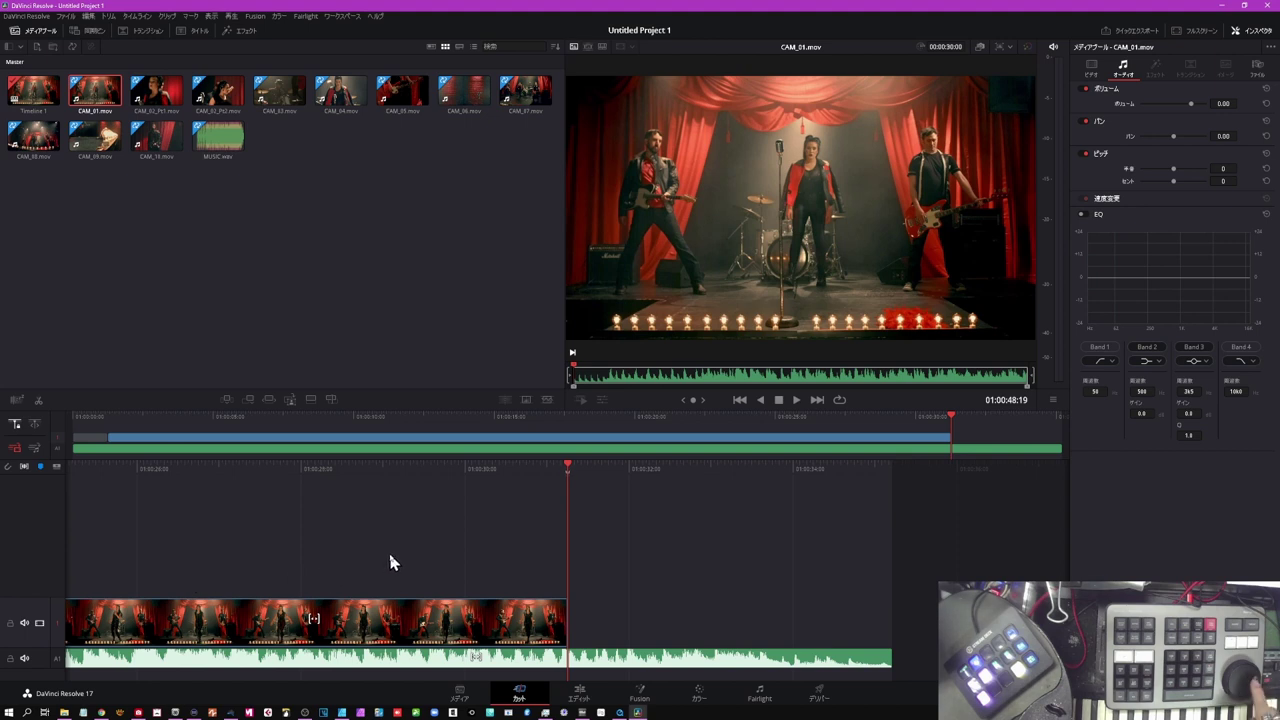
pyautogui.press('space')
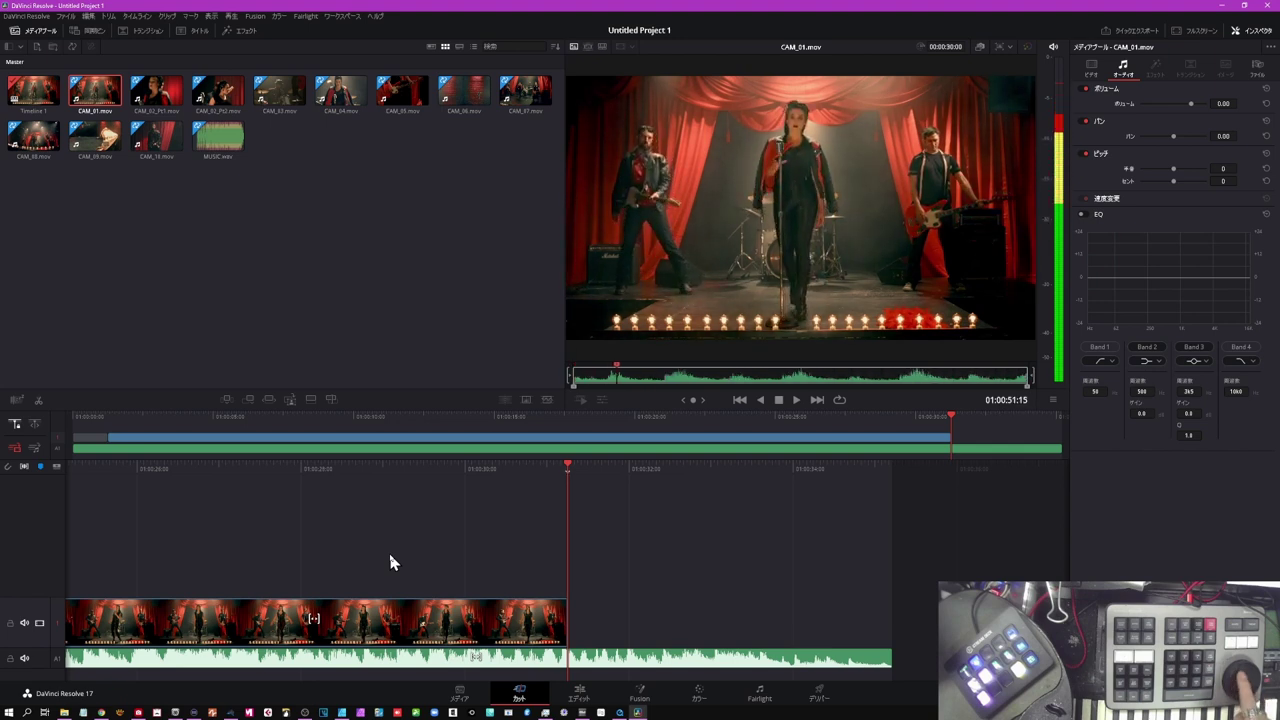
# Switch the viewer to Timeline 1 and jog the playhead back to 01:00:00:00
pyautogui.press('Left')
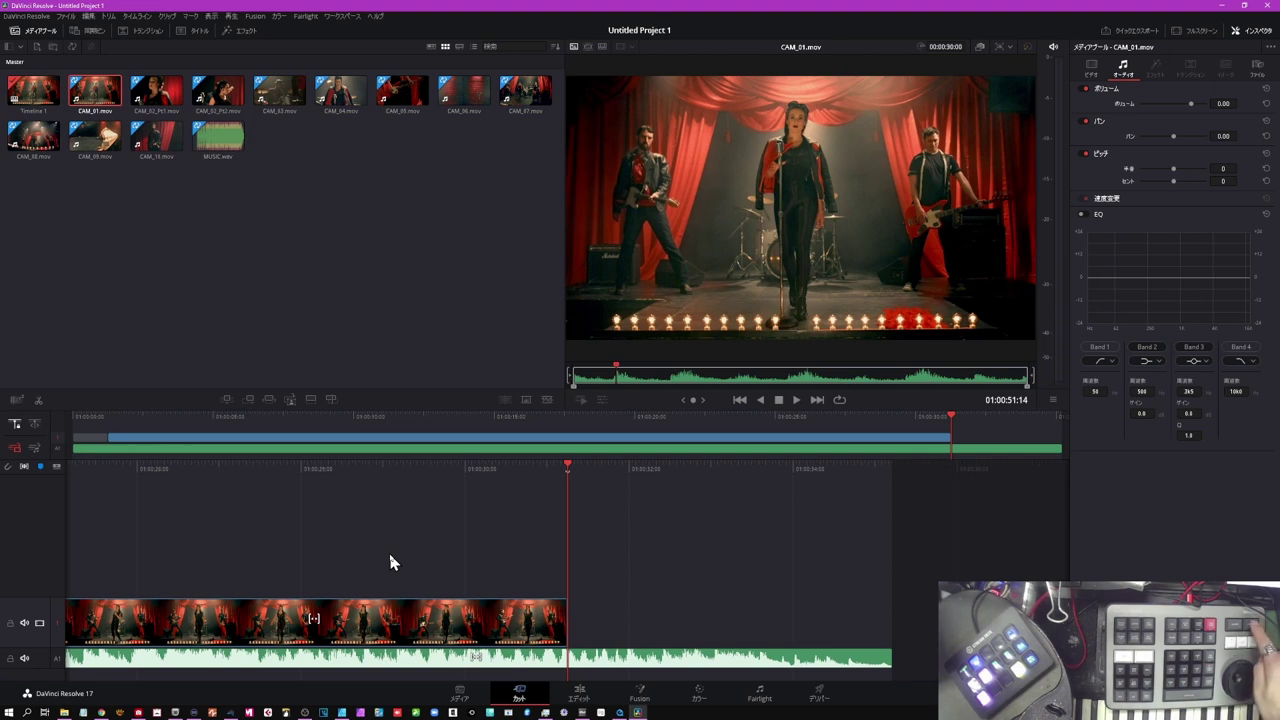
pyautogui.press('q')
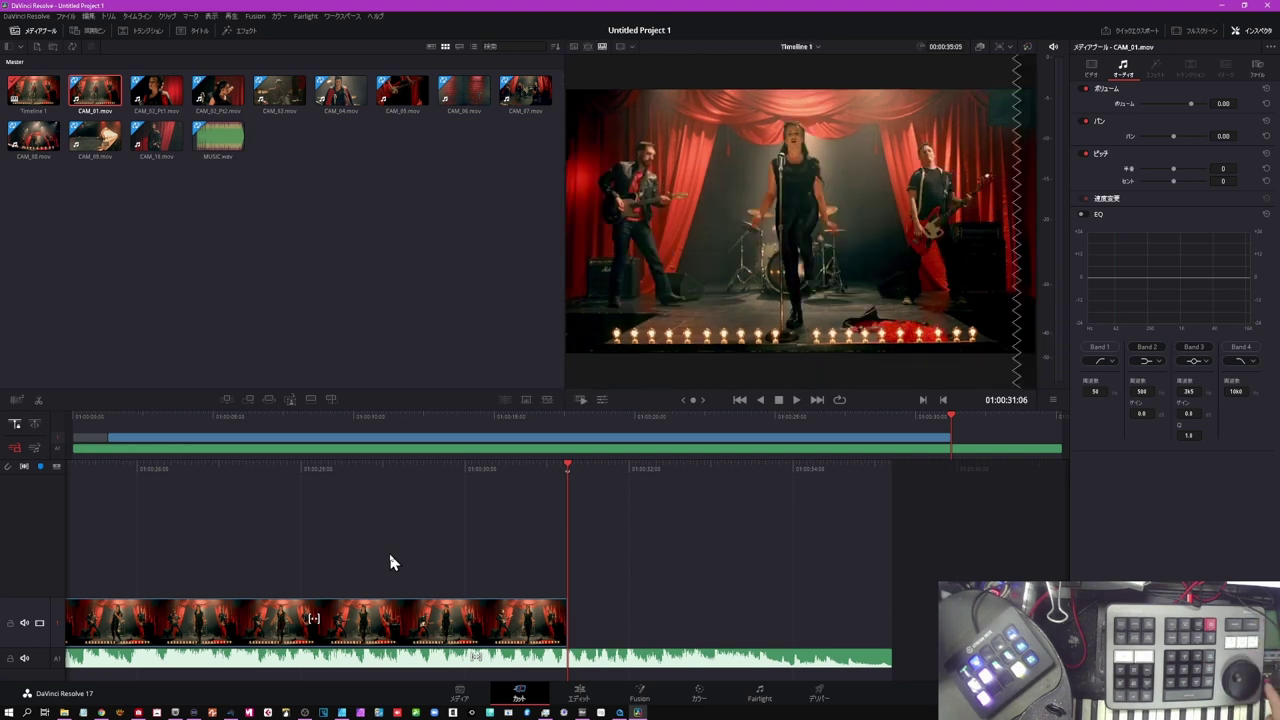
pyautogui.press('j')
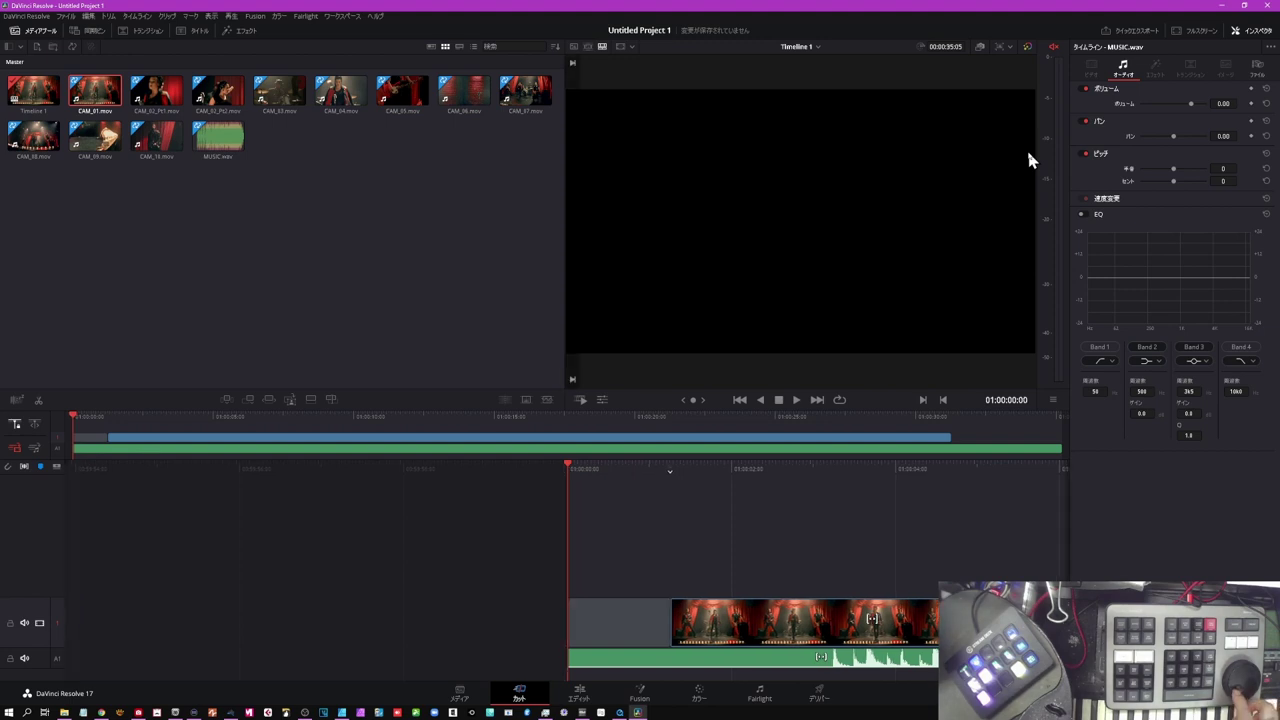
# Play the edit to 01:00:09:19, then step back three frames to about 01:00:09:16
pyautogui.press('space')
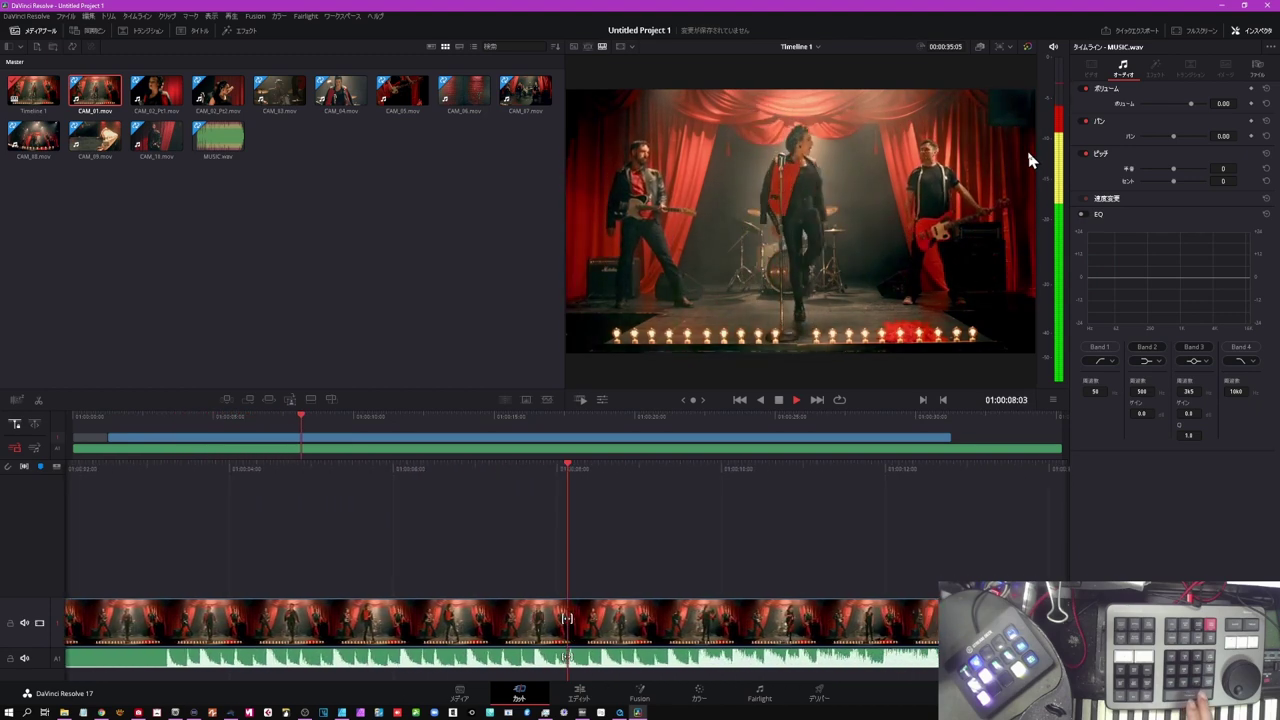
pyautogui.press('space')
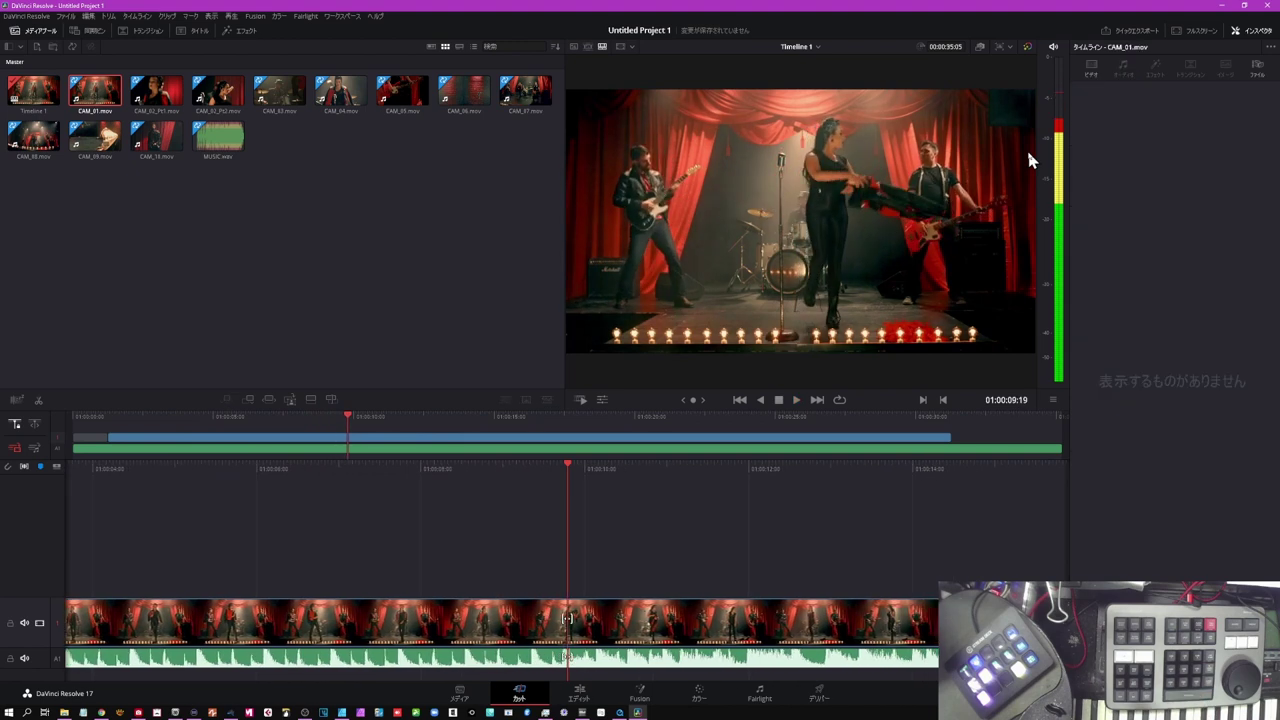
pyautogui.press('Left')
pyautogui.press('Left')
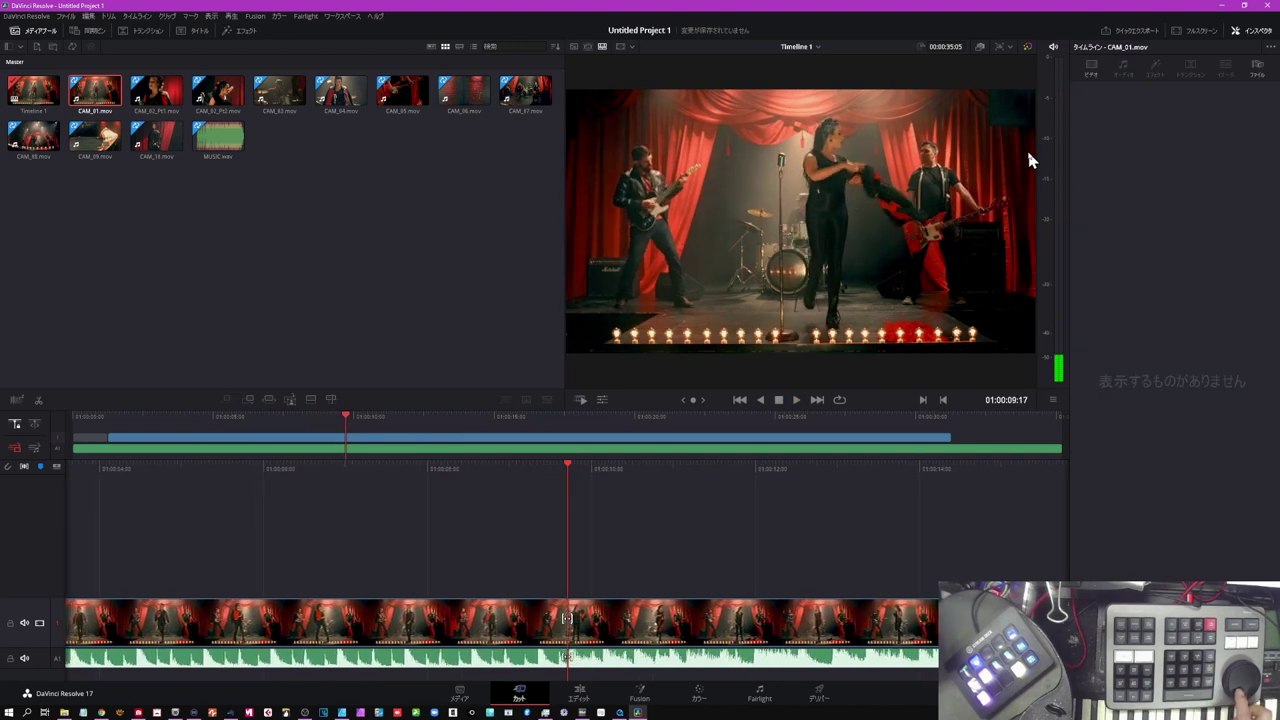
pyautogui.press('Left')
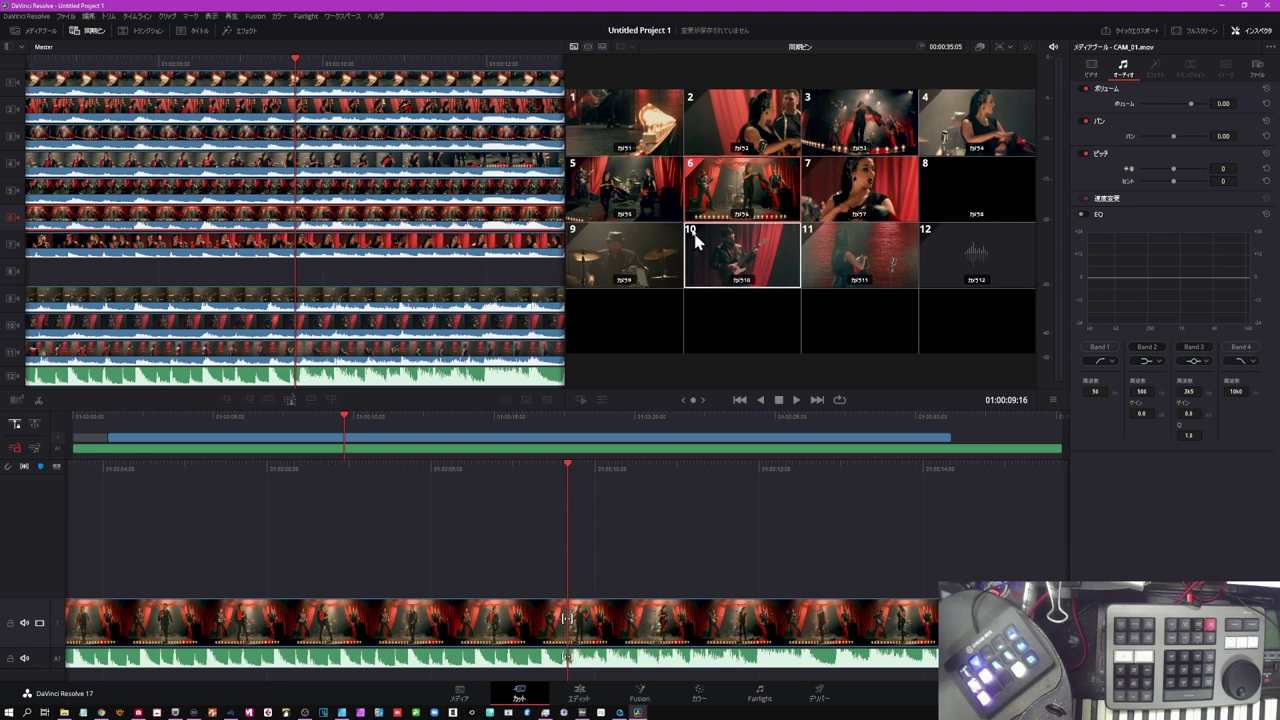
# Overwrite the CAM_10 guitarist angle onto track 2 and live-record it during playback
pyautogui.doubleClick(745, 260)
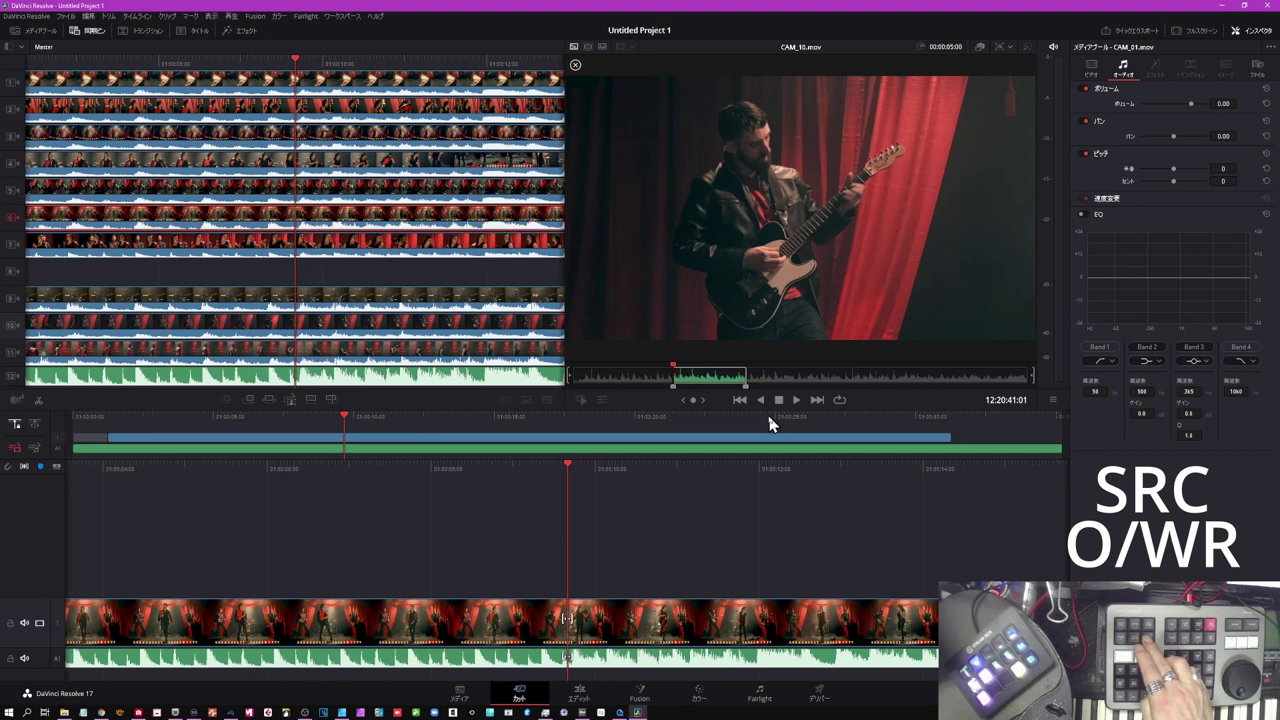
pyautogui.press('F10')
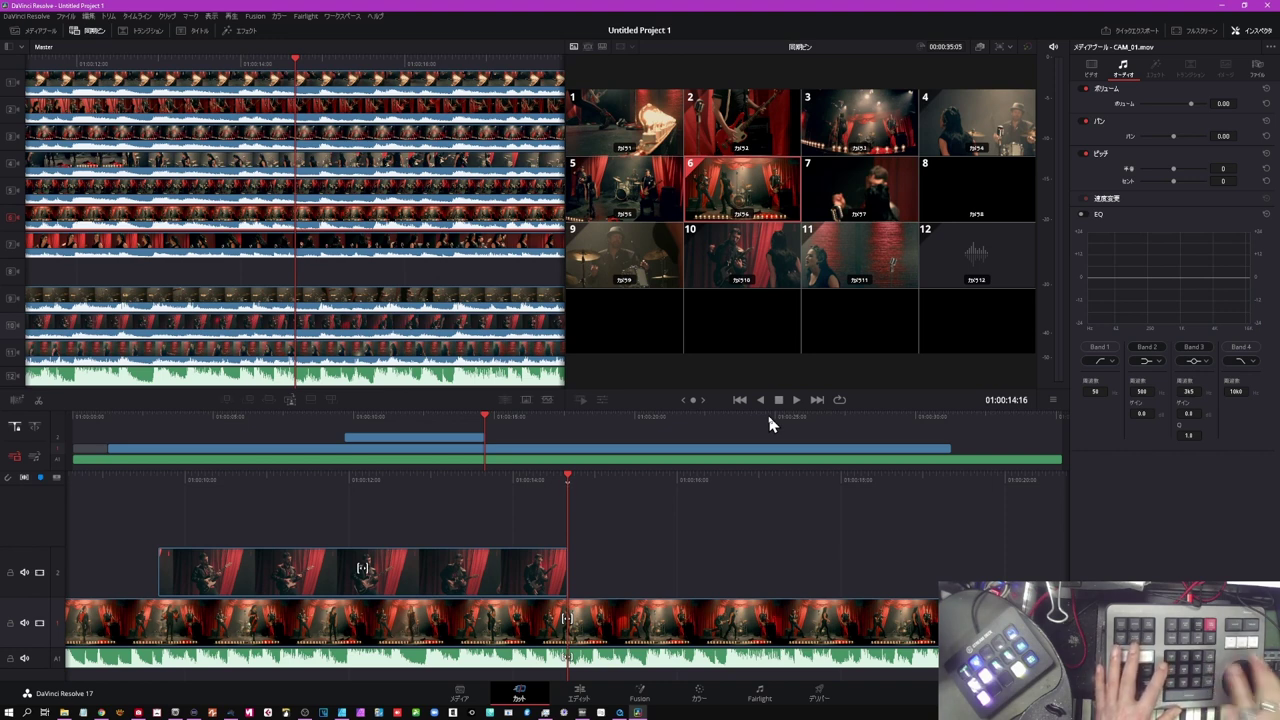
pyautogui.press('space')
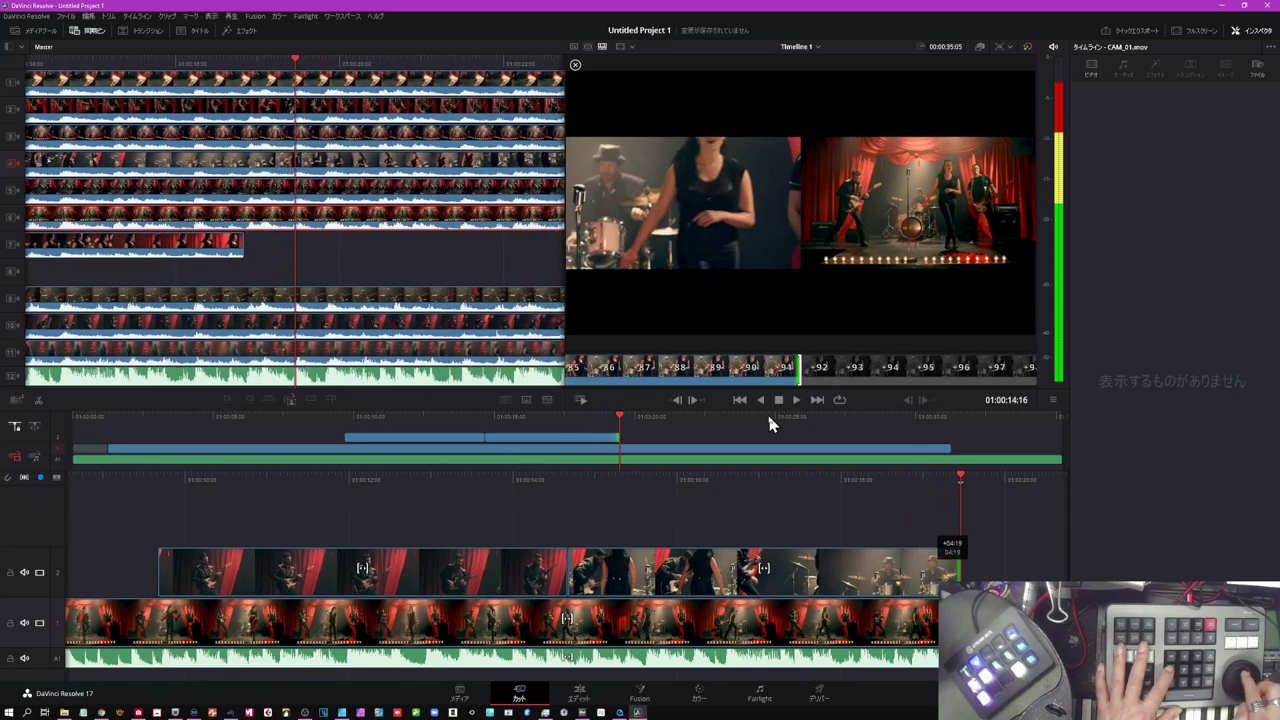
pyautogui.press('space')
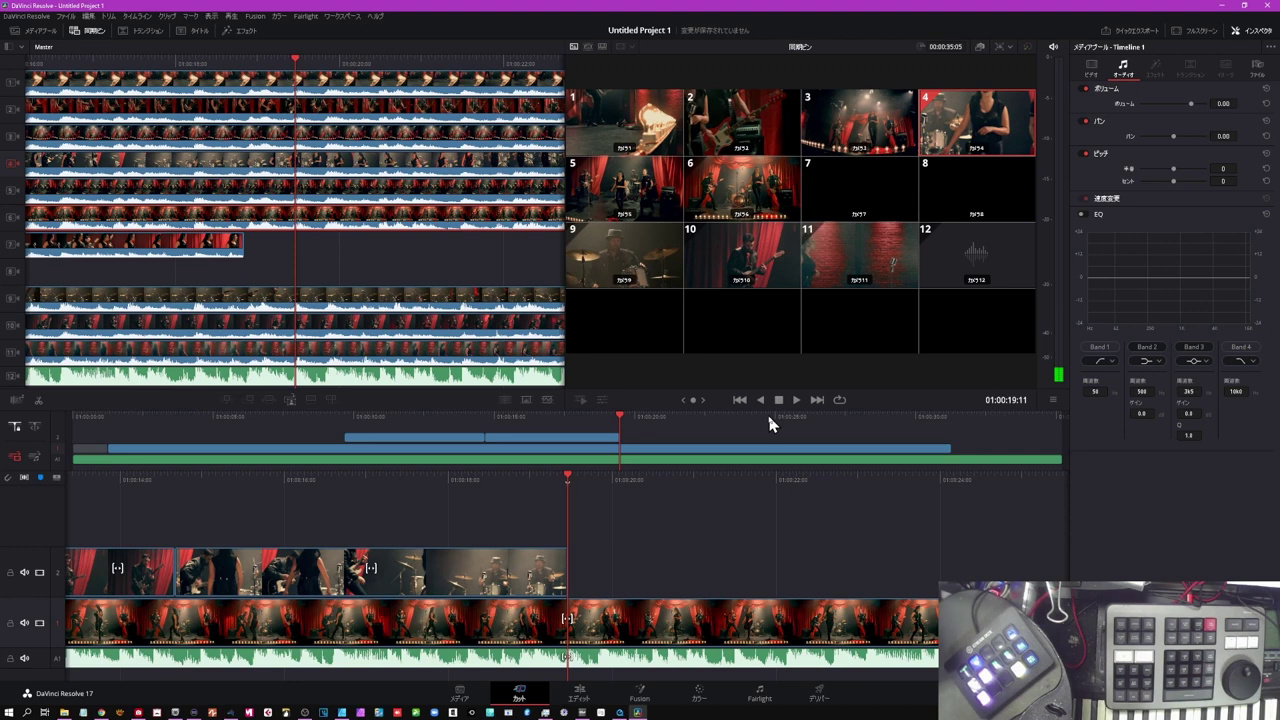
# Continue the track 2 recording, switching to the camera 1 angle
pyautogui.press('.')
pyautogui.press('.')
pyautogui.press('.')
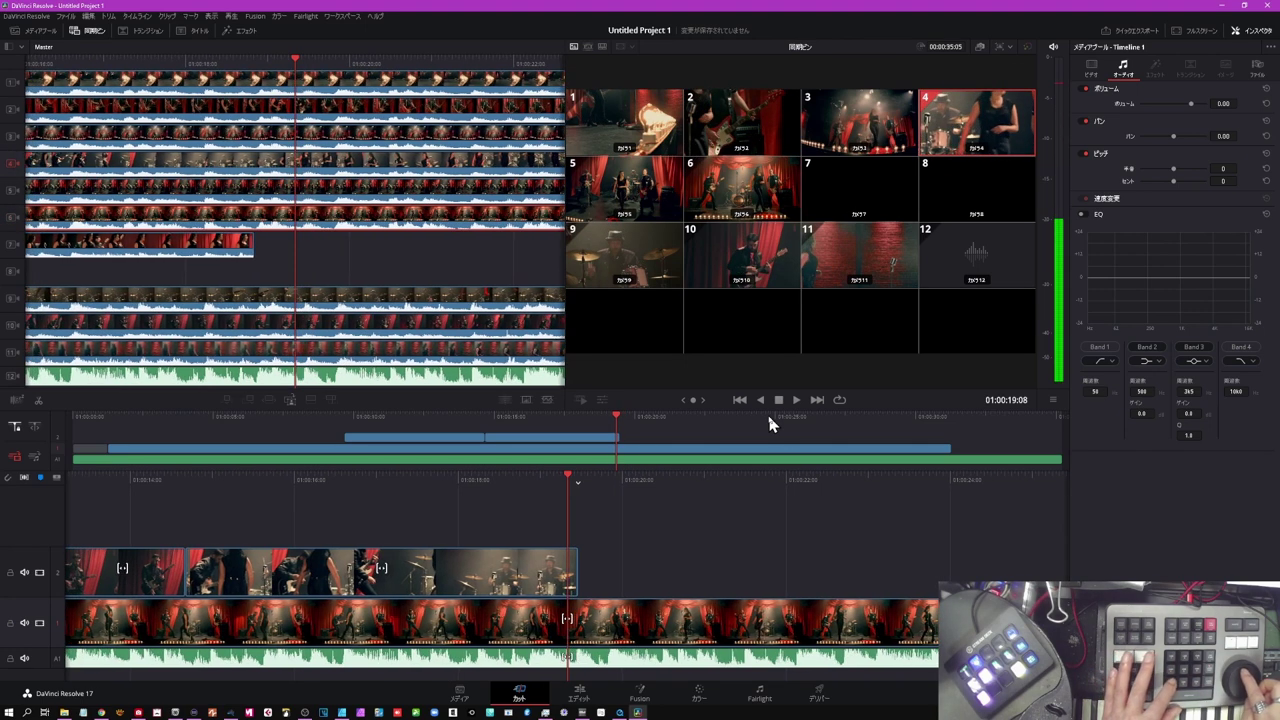
pyautogui.press('.')
pyautogui.press('.')
pyautogui.press('.')
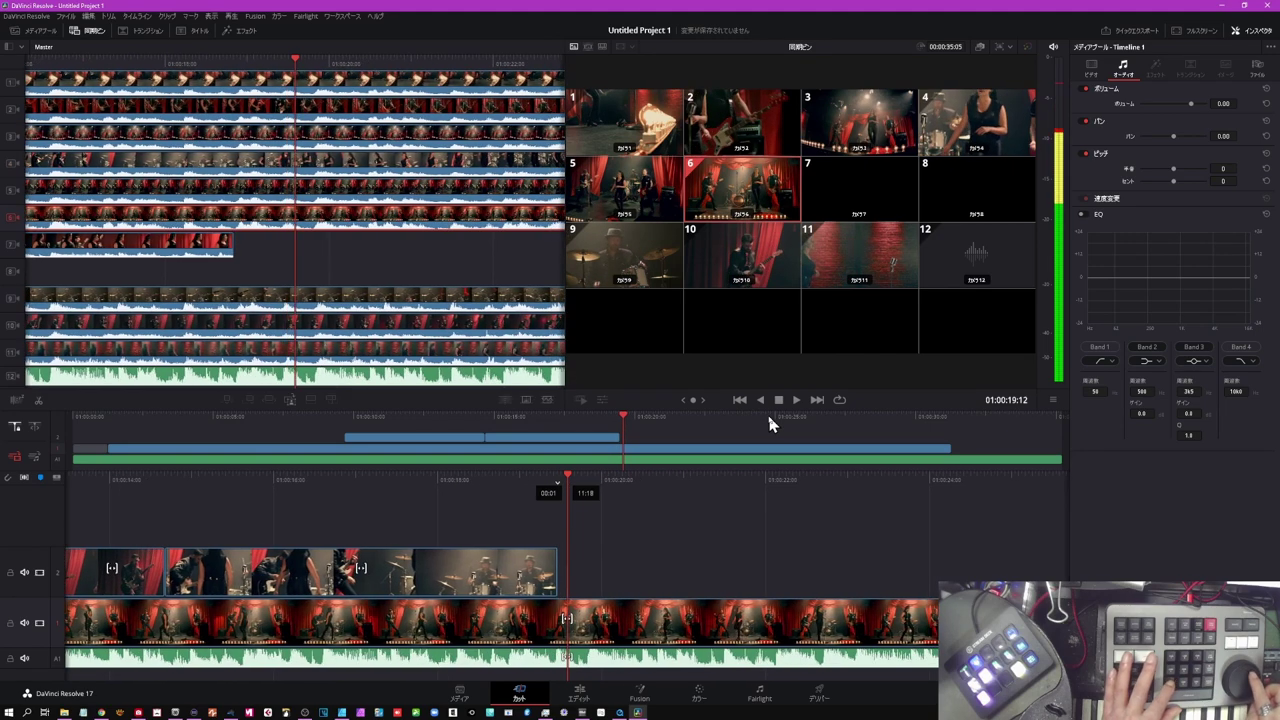
pyautogui.press('1')
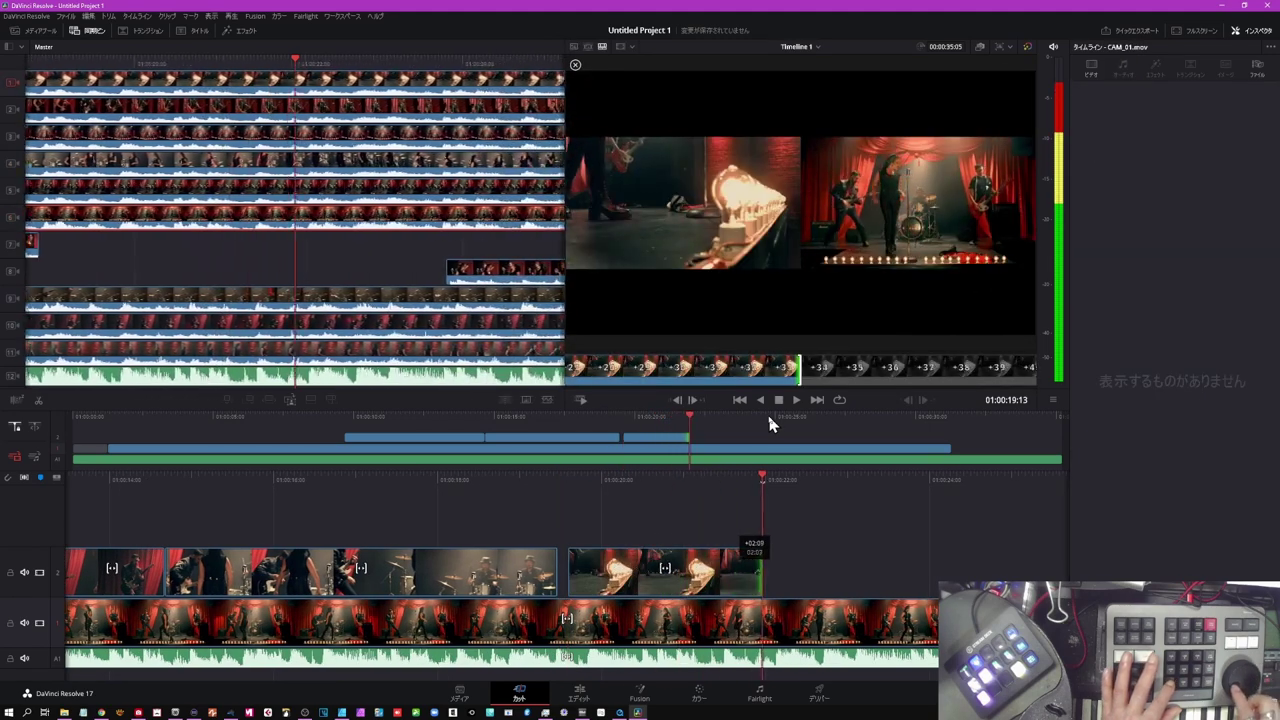
pyautogui.press('Escape')
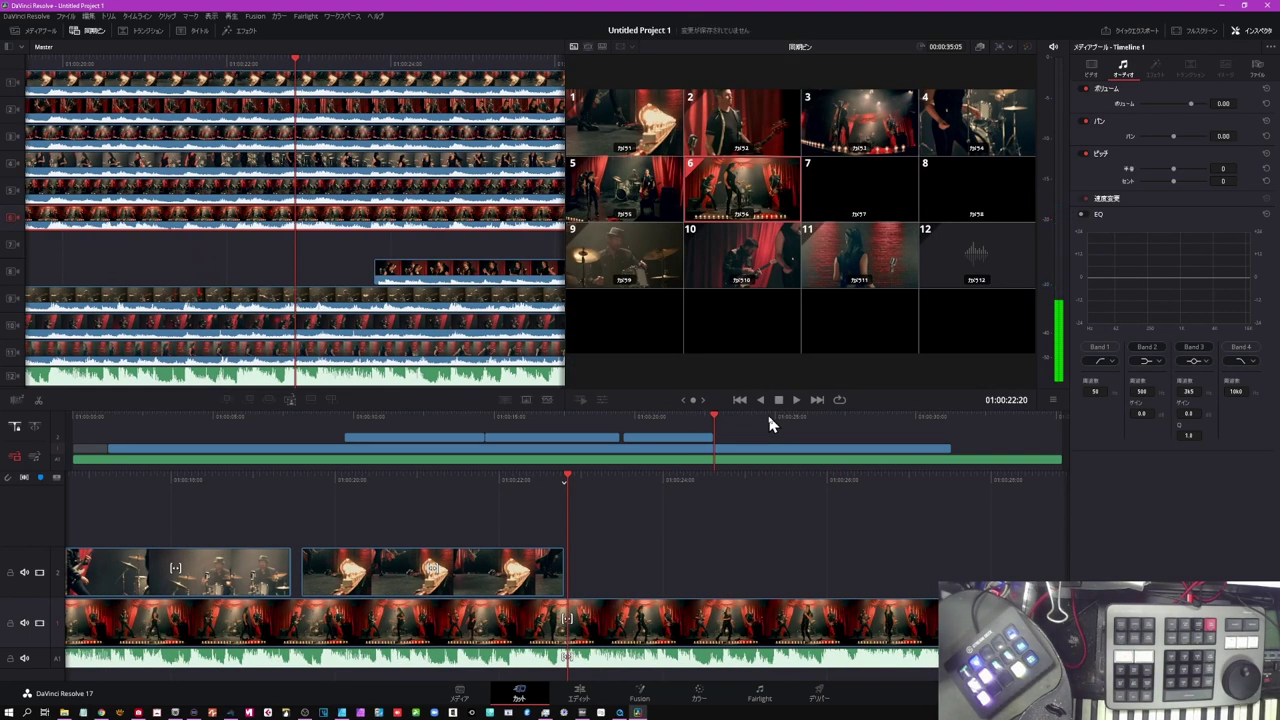
# Review the cut in reverse and trim the edit point to close the V2 gap
pyautogui.press('j')
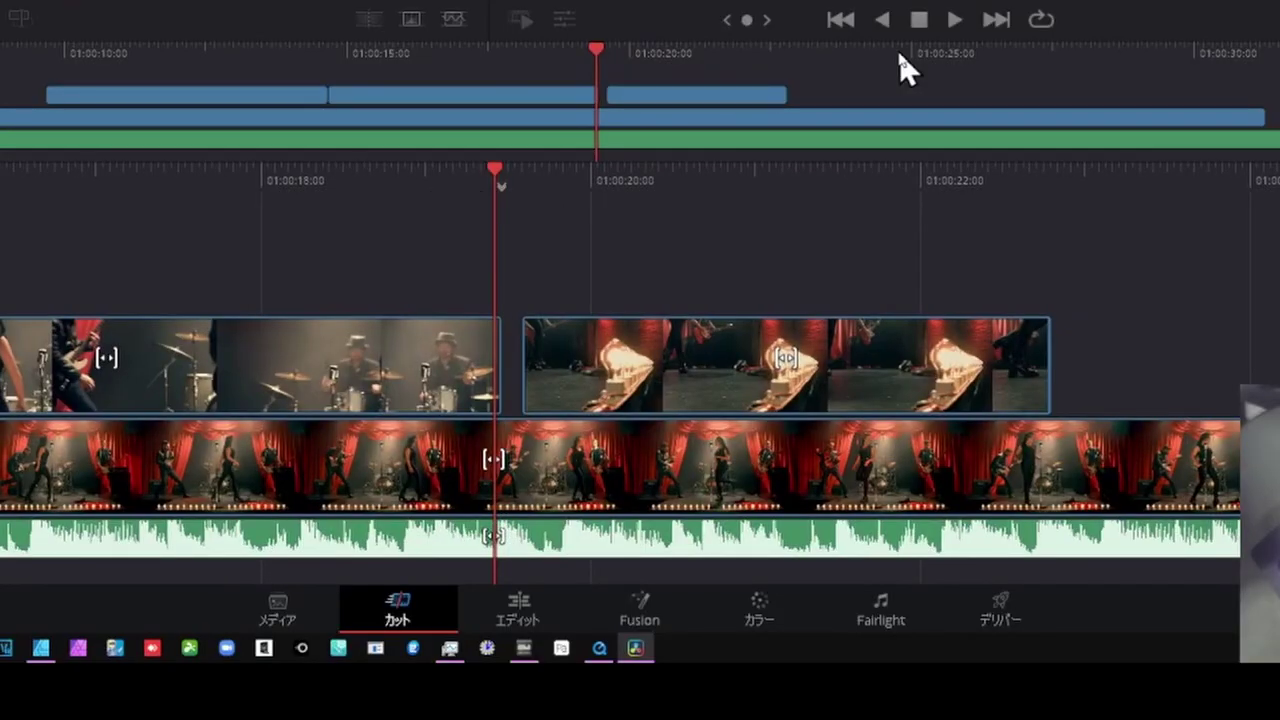
pyautogui.press('Right')
pyautogui.press('Right')
pyautogui.press('Right')
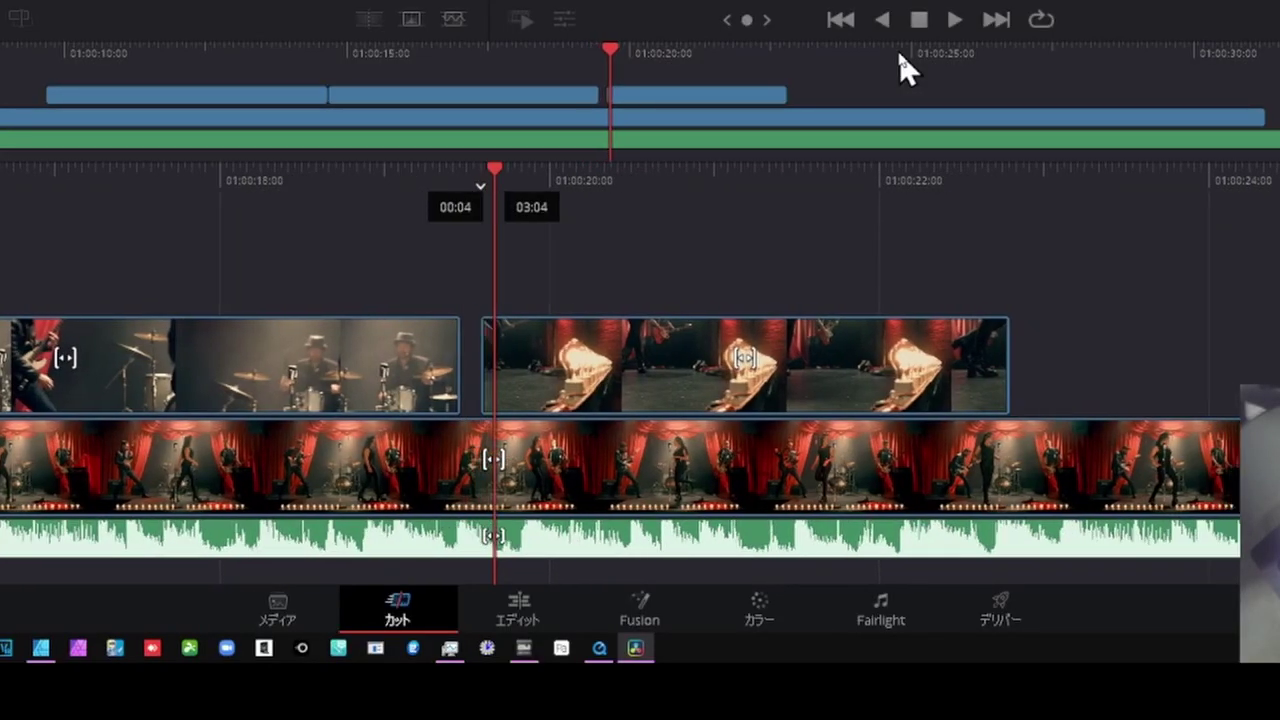
pyautogui.press('Left')
pyautogui.press('Left')
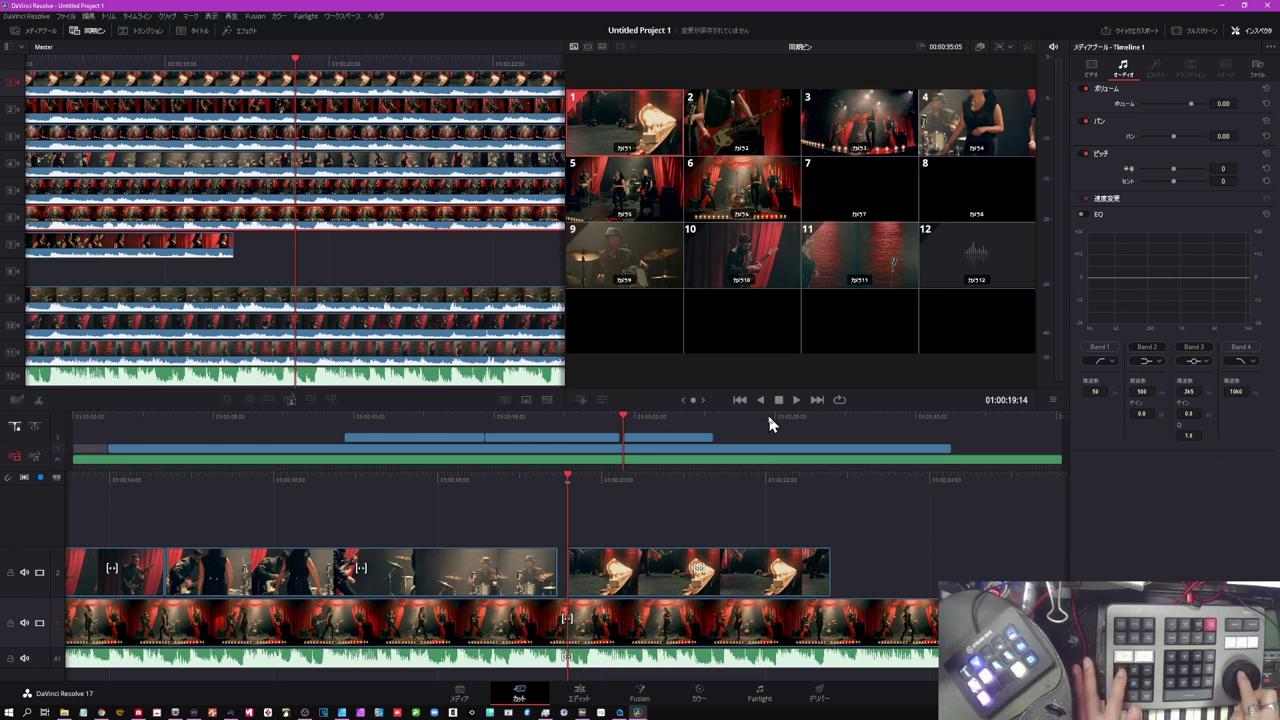
pyautogui.press('t')
pyautogui.press('Escape')
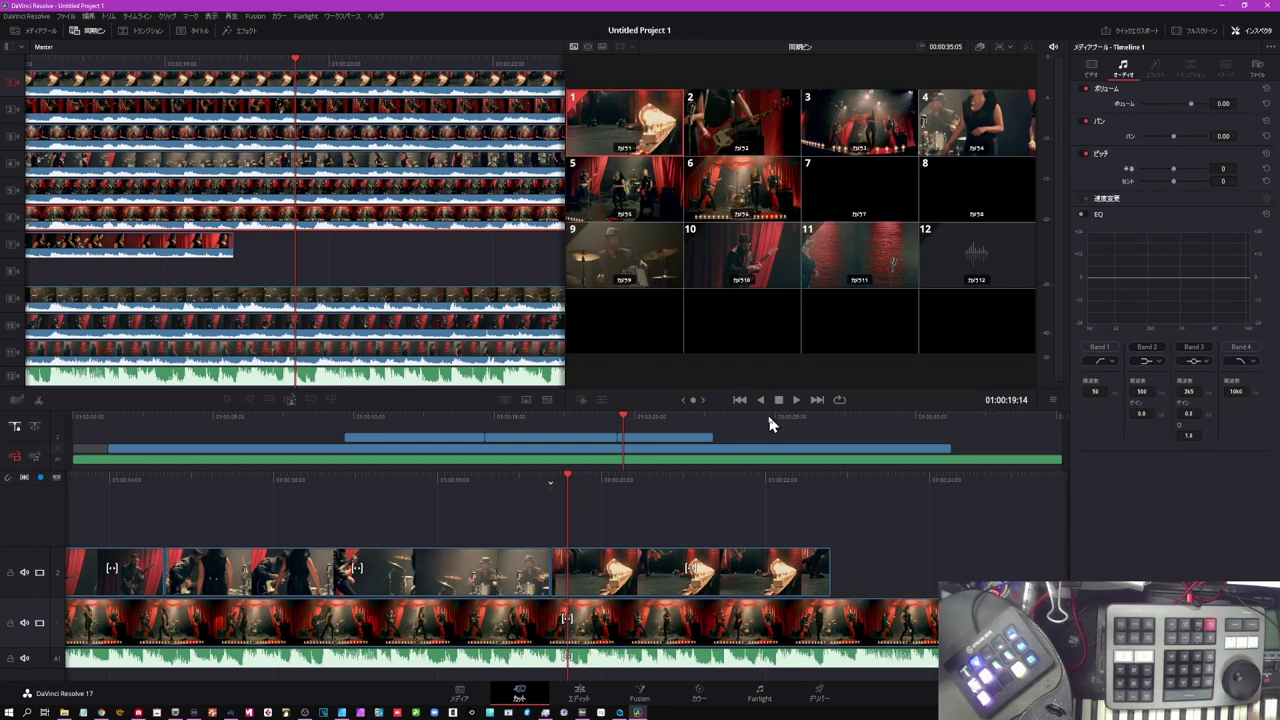
# Live-overwrite the angle 8 singer close-up onto V2, review it in reverse, and close the Sync Bin
pyautogui.press('space')
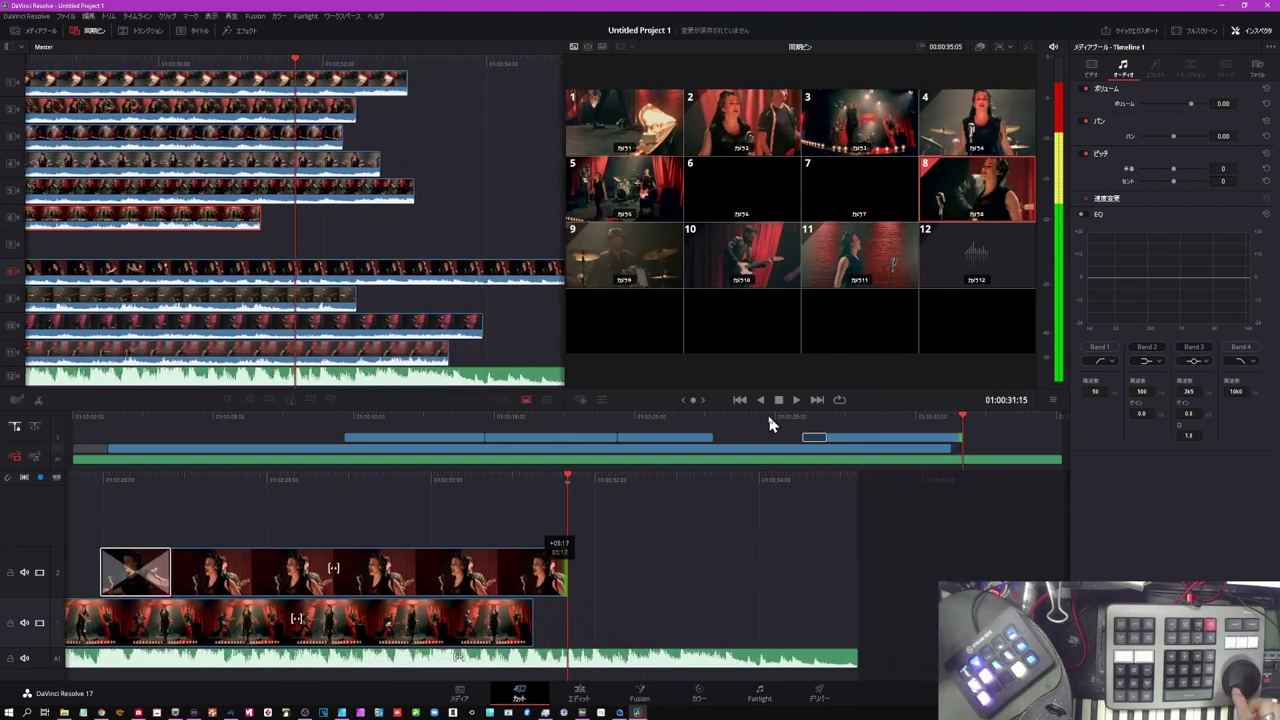
pyautogui.press('Left')
pyautogui.press('Left')
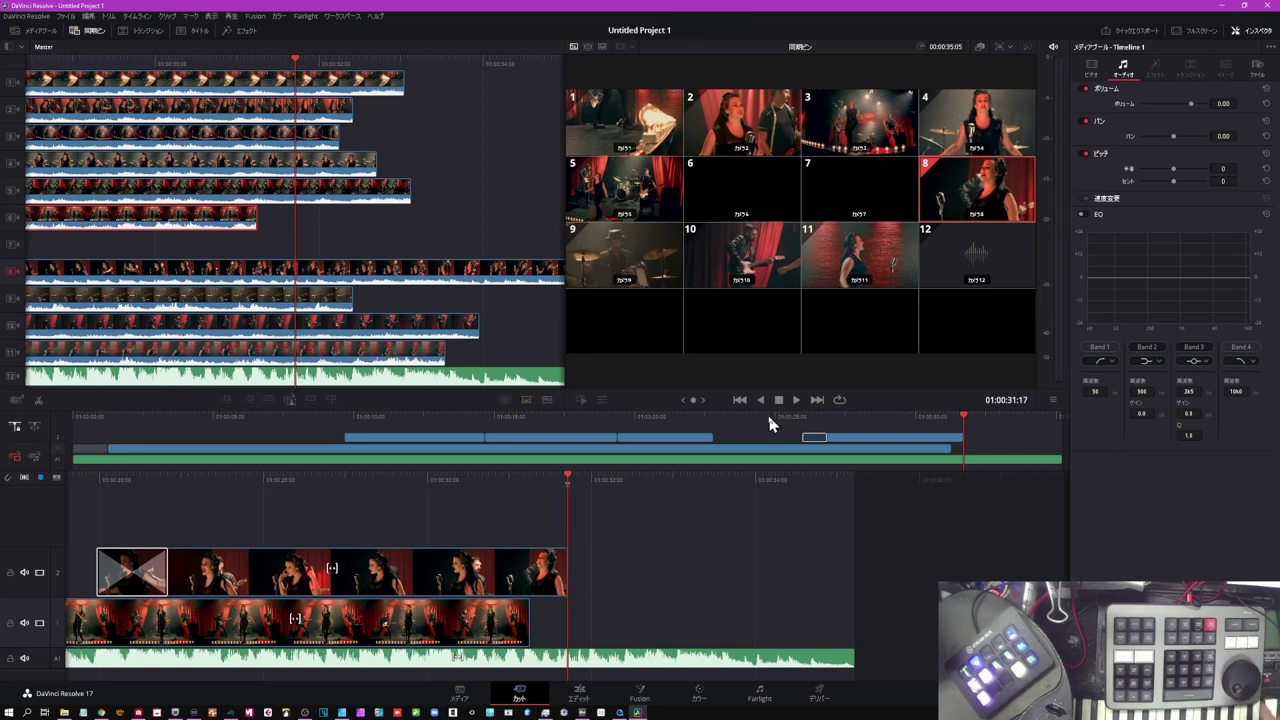
pyautogui.press('j')
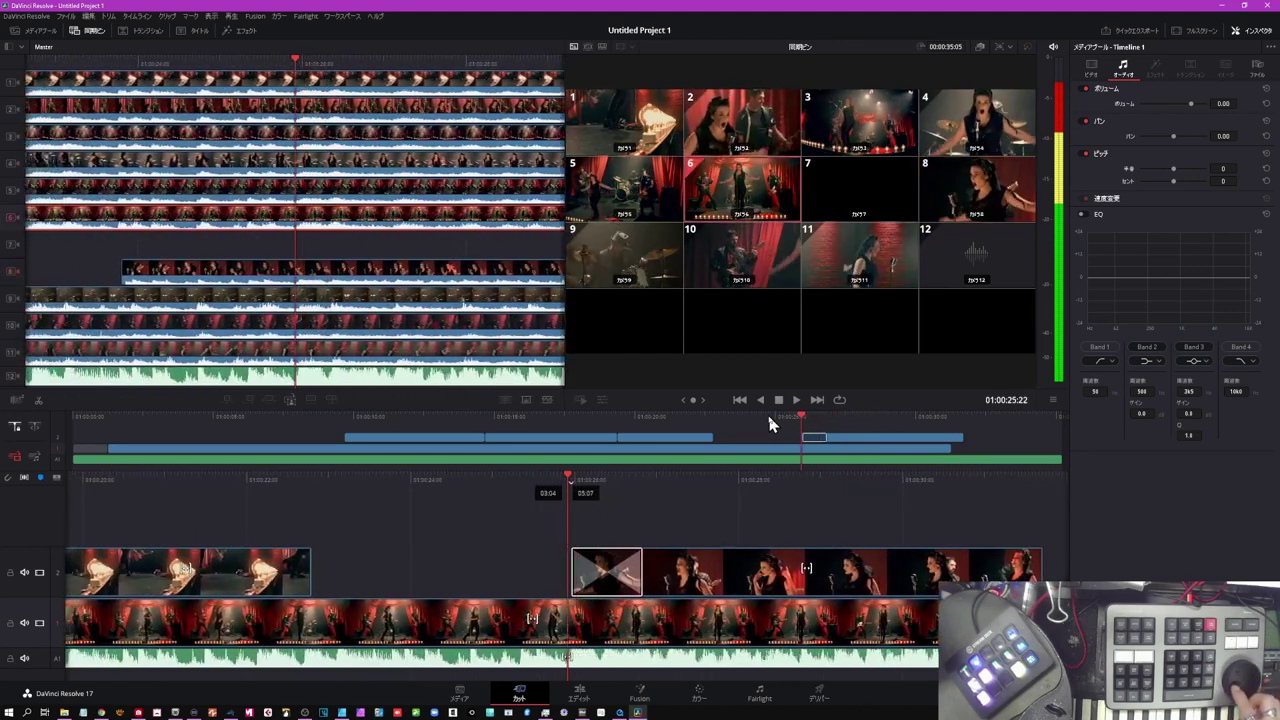
pyautogui.press('k')
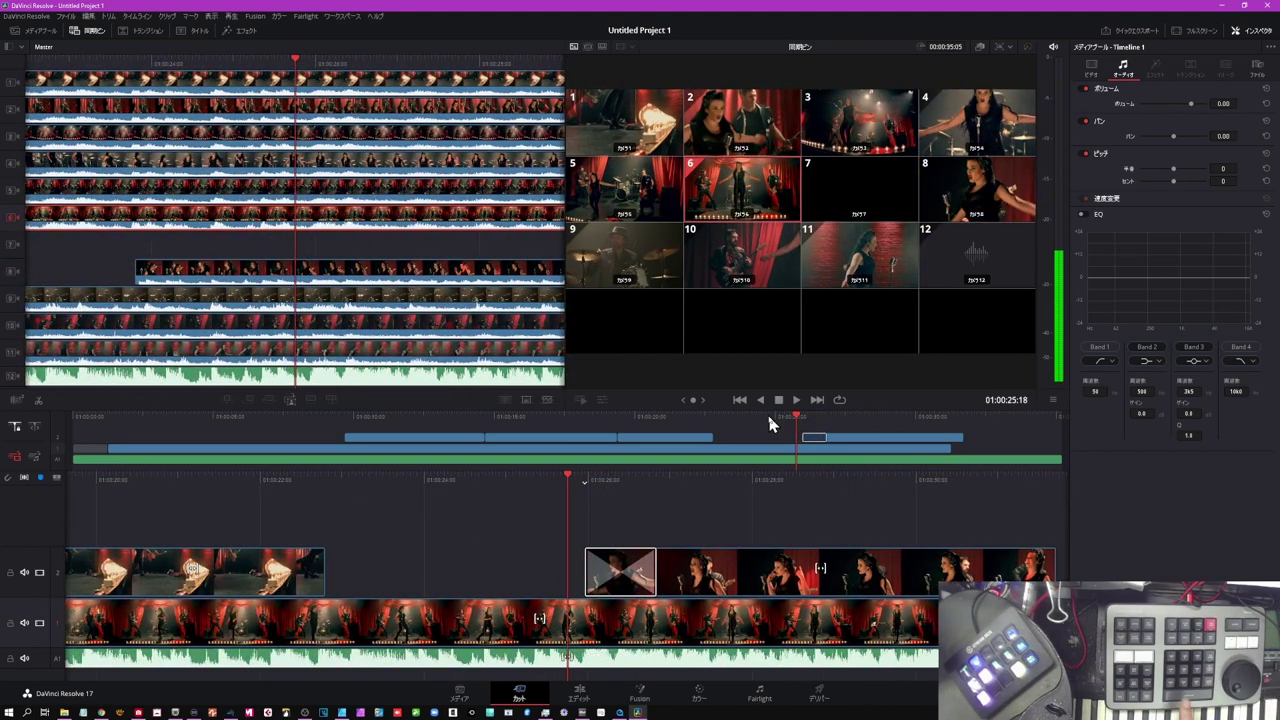
pyautogui.press('Left')
pyautogui.press('Left')
pyautogui.press('Left')
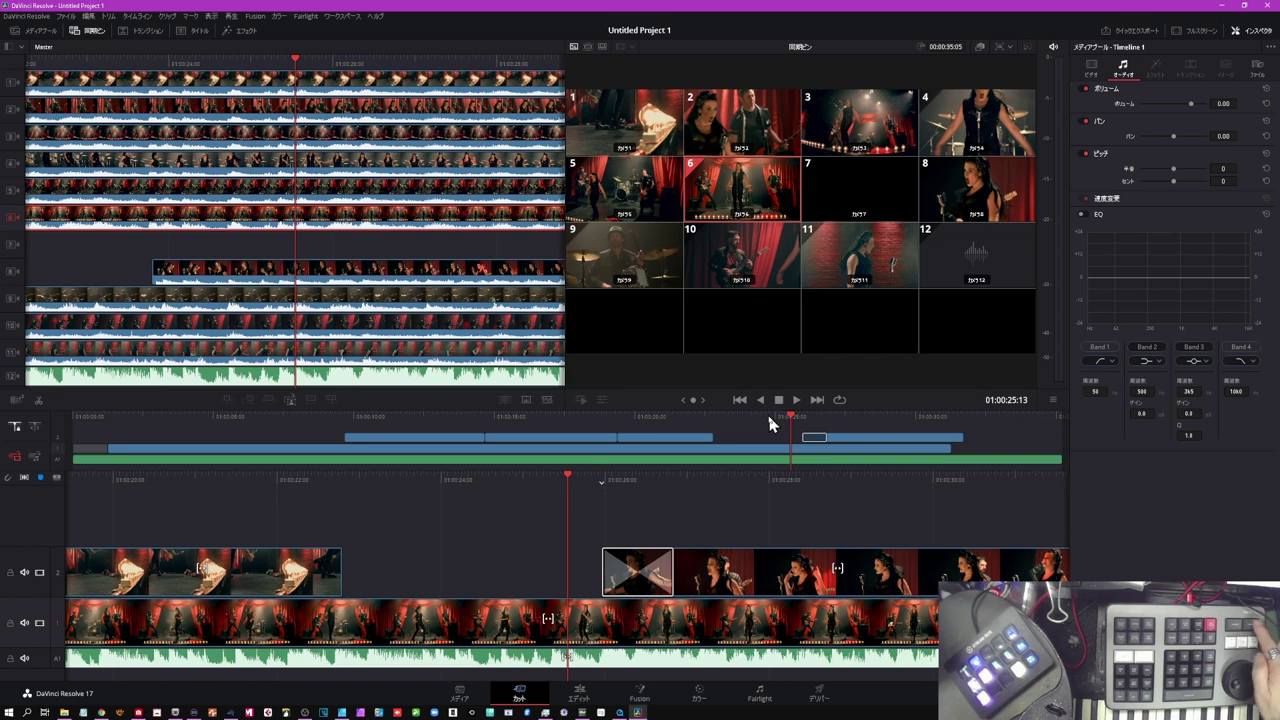
pyautogui.press('q')
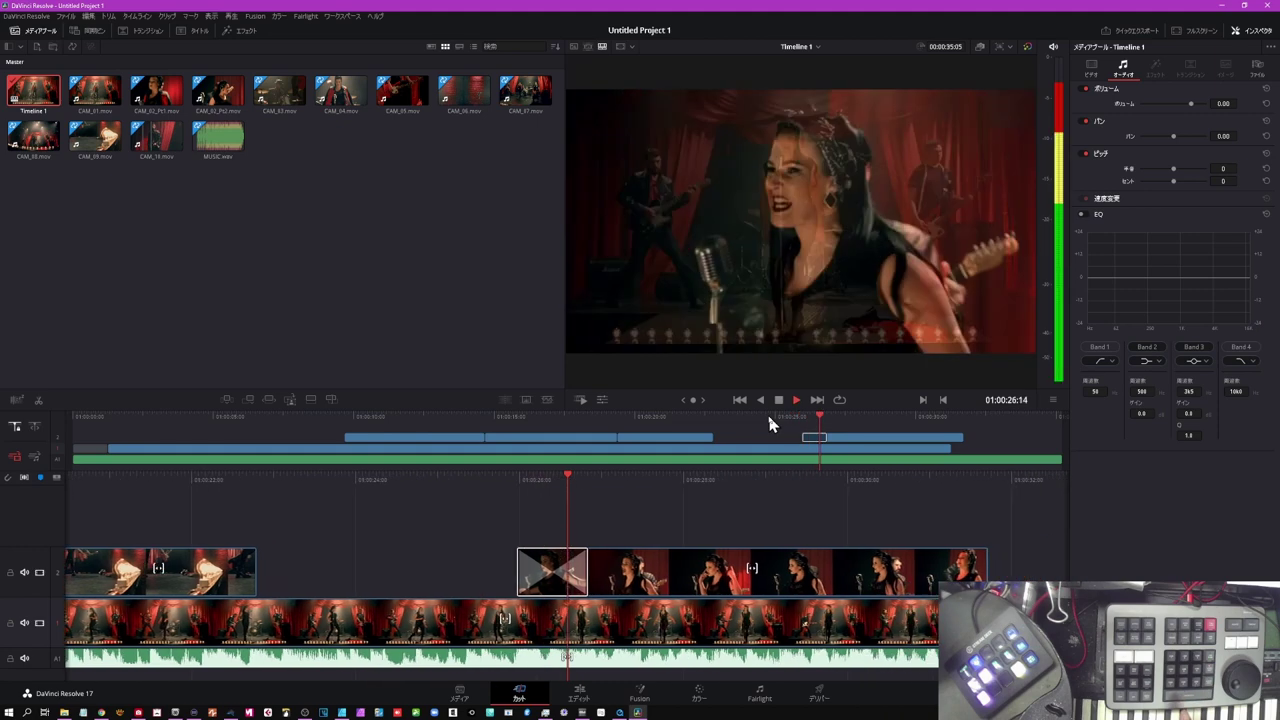
# Review playback and park the playhead on the V2 cut at 01:00:26:11
pyautogui.press('space')
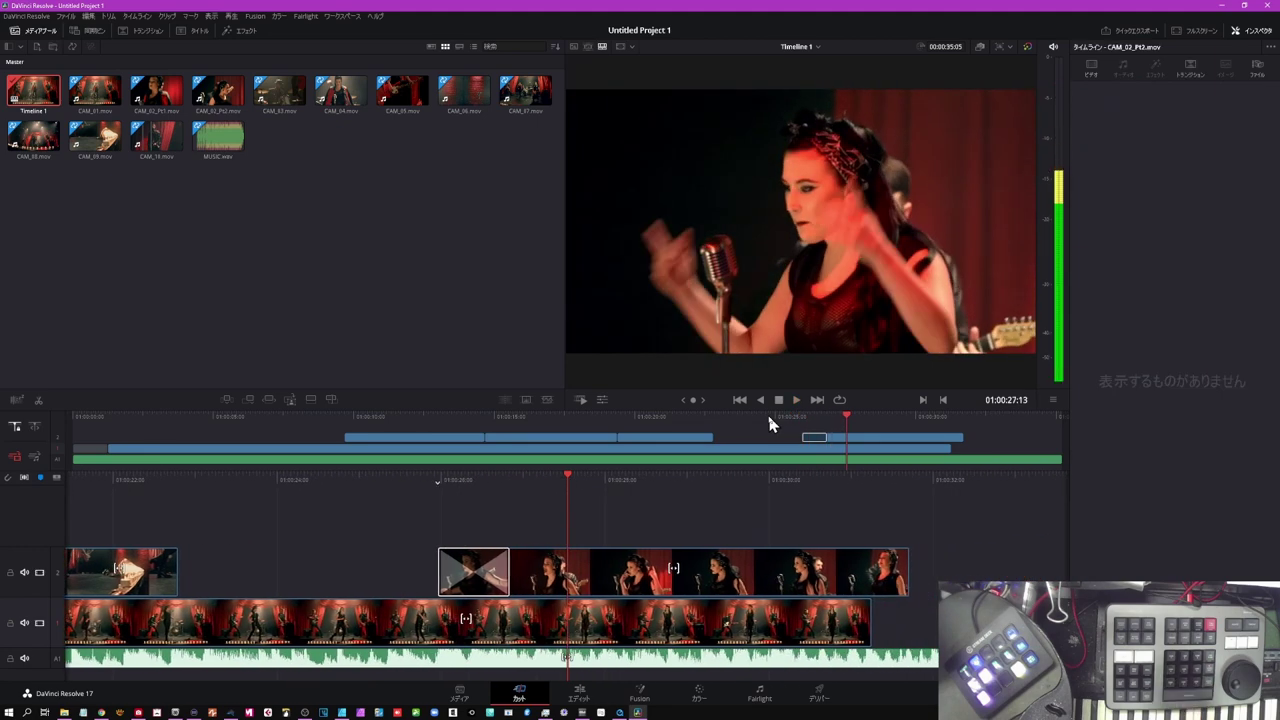
pyautogui.press('Right')
pyautogui.press('Right')
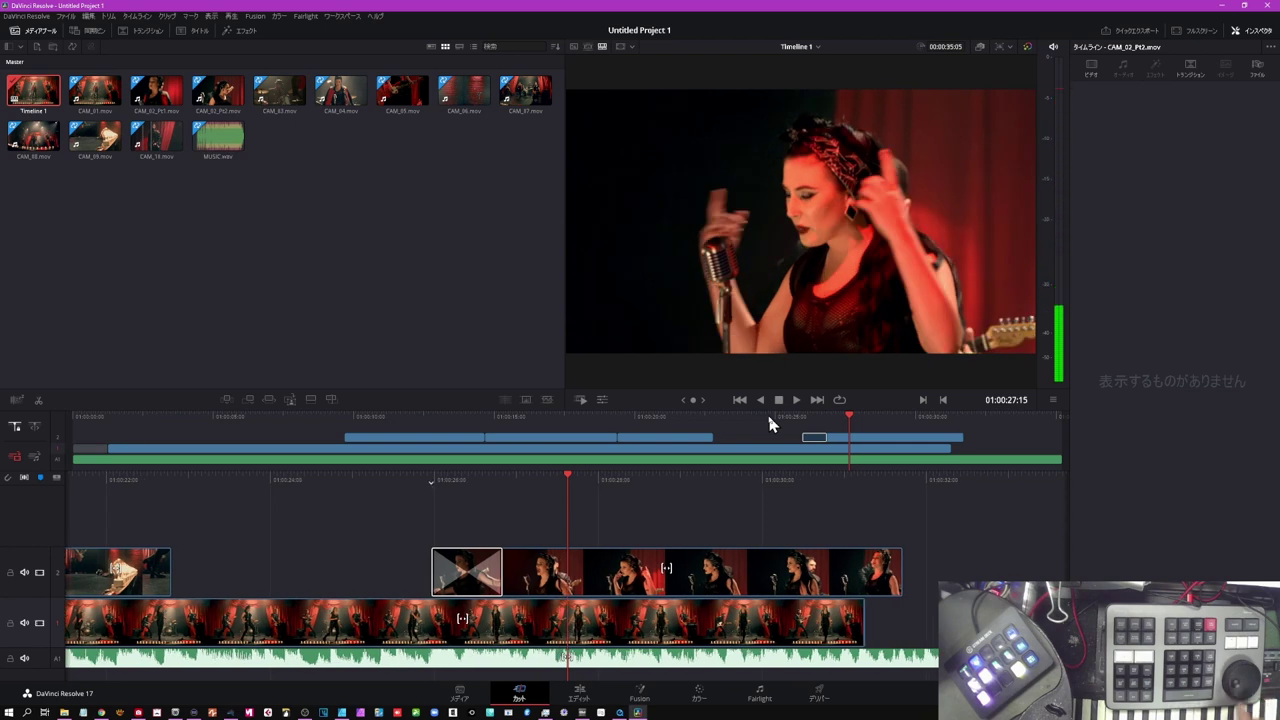
pyautogui.press('Left')
pyautogui.press('Left')
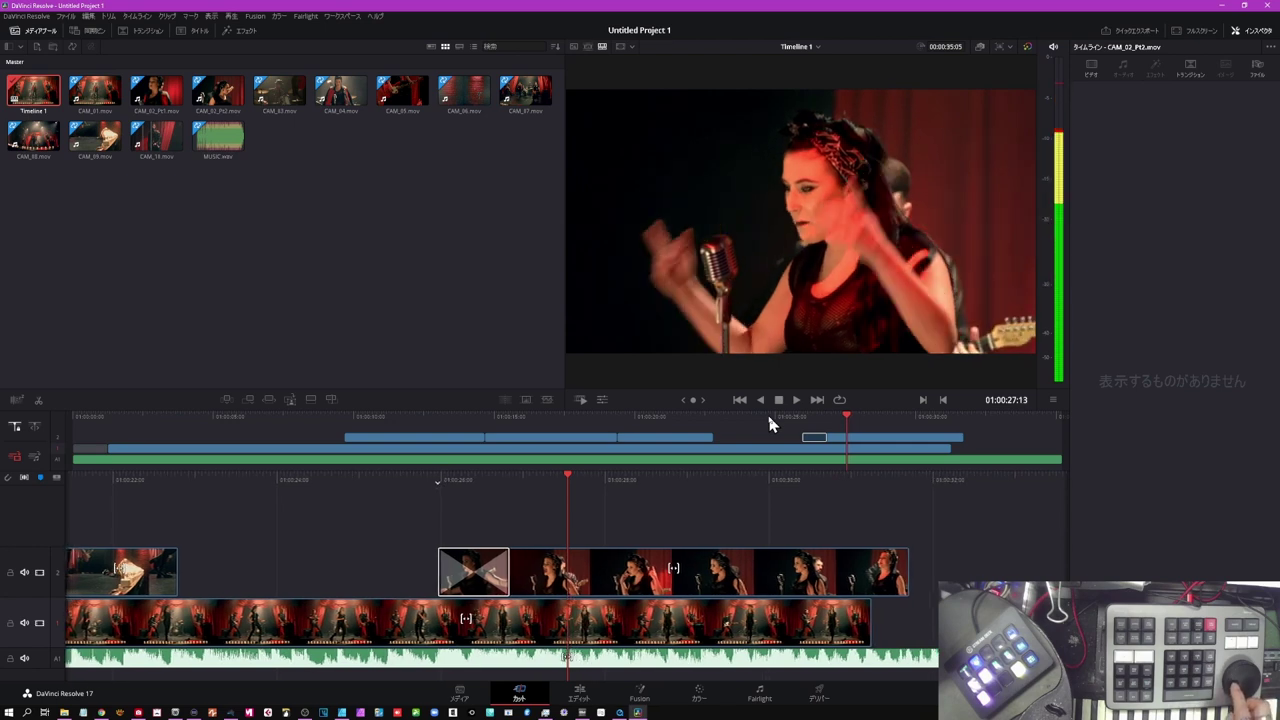
pyautogui.press('j')
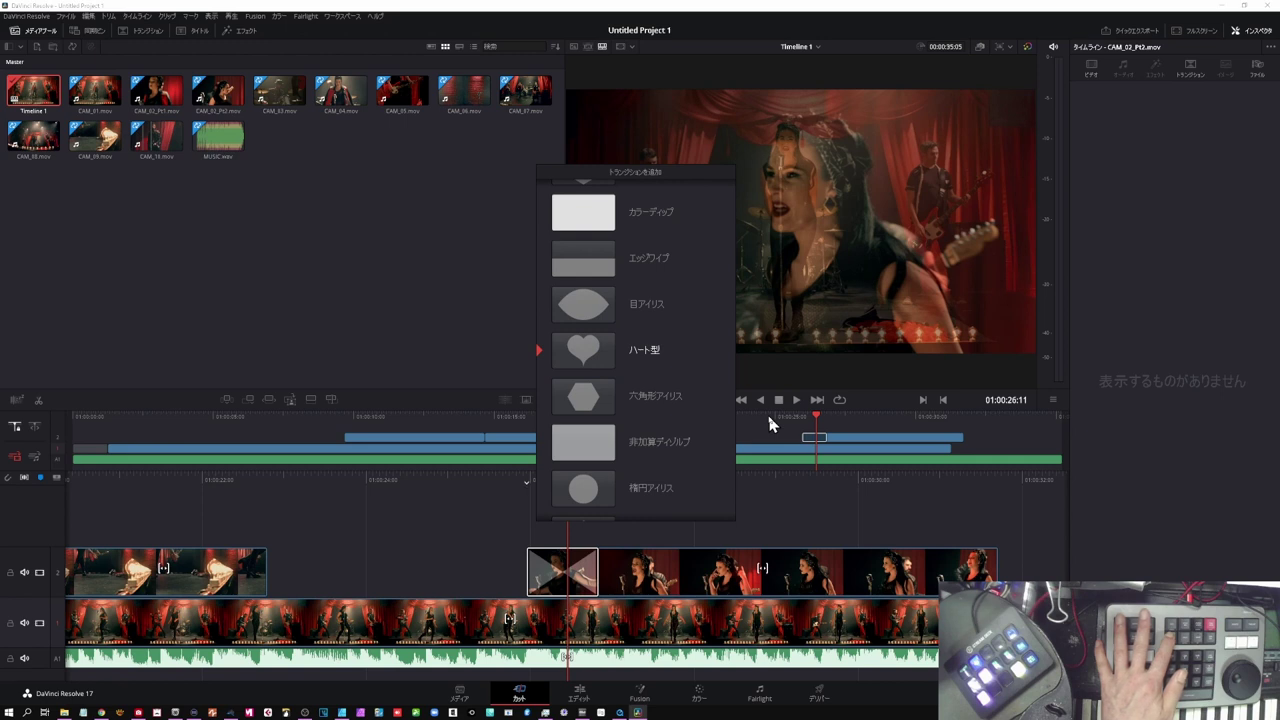
# Apply the Heart transition at the V2 cut and turn on looped playback
pyautogui.press('Return')
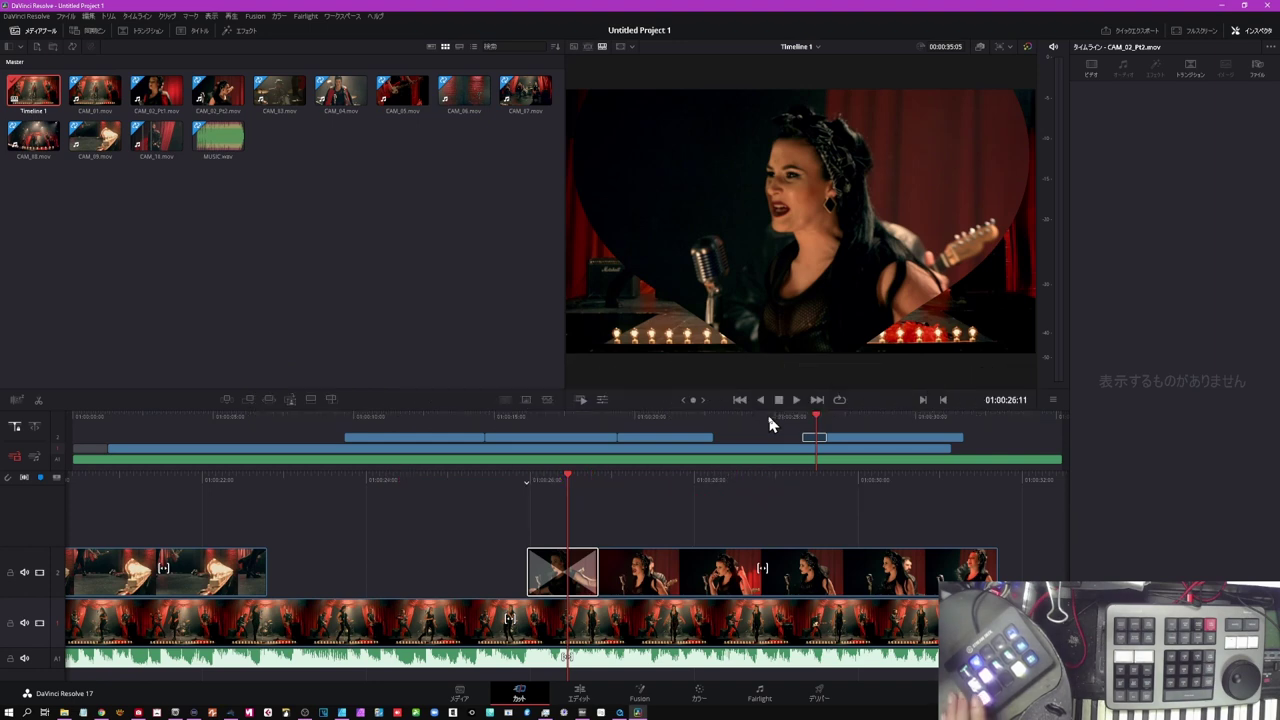
pyautogui.press('space')
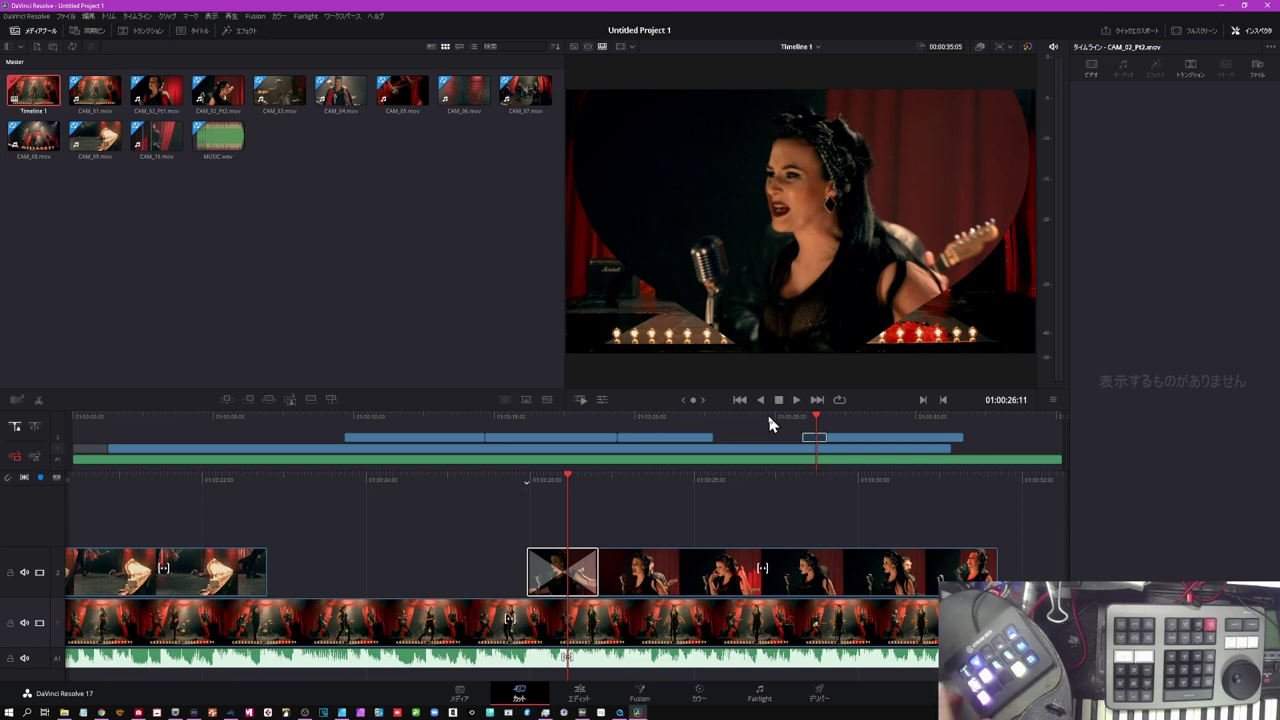
pyautogui.hotkey('ctrl', '/')
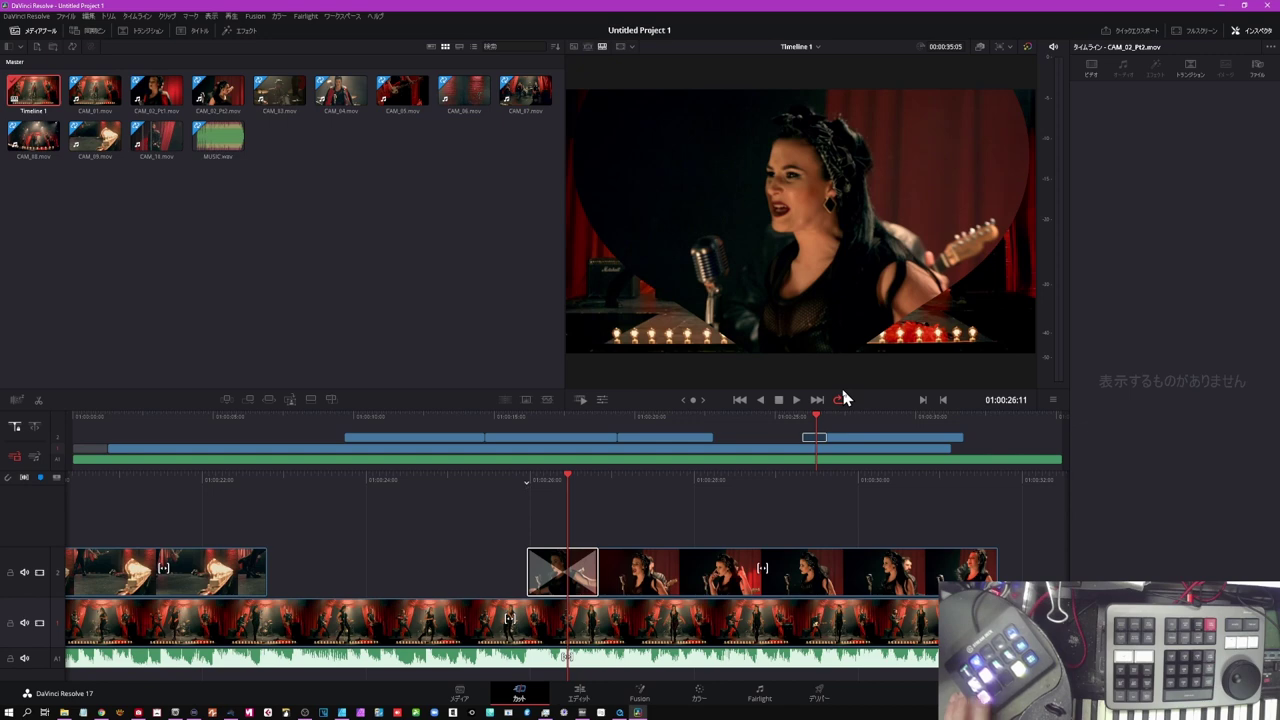
# Play the heart transition on loop, then shuttle back to the earlier bulb shot
pyautogui.press('space')
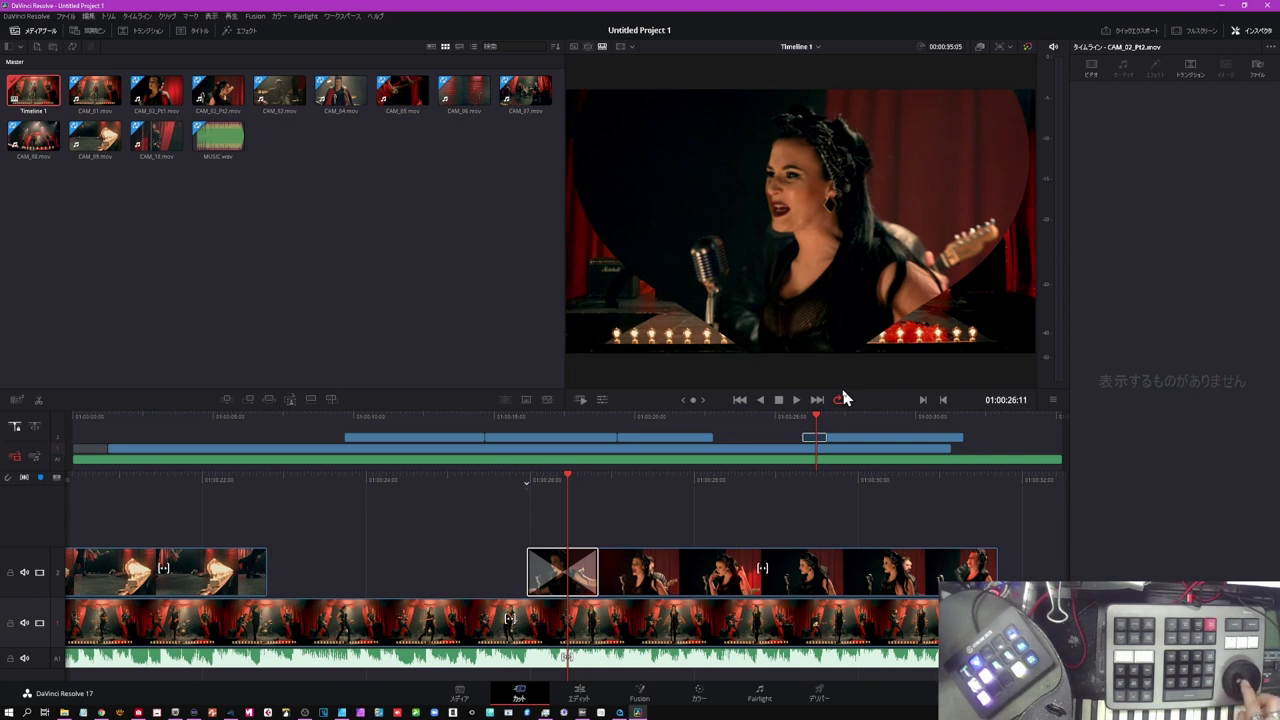
pyautogui.press('Left')
pyautogui.press('Left')
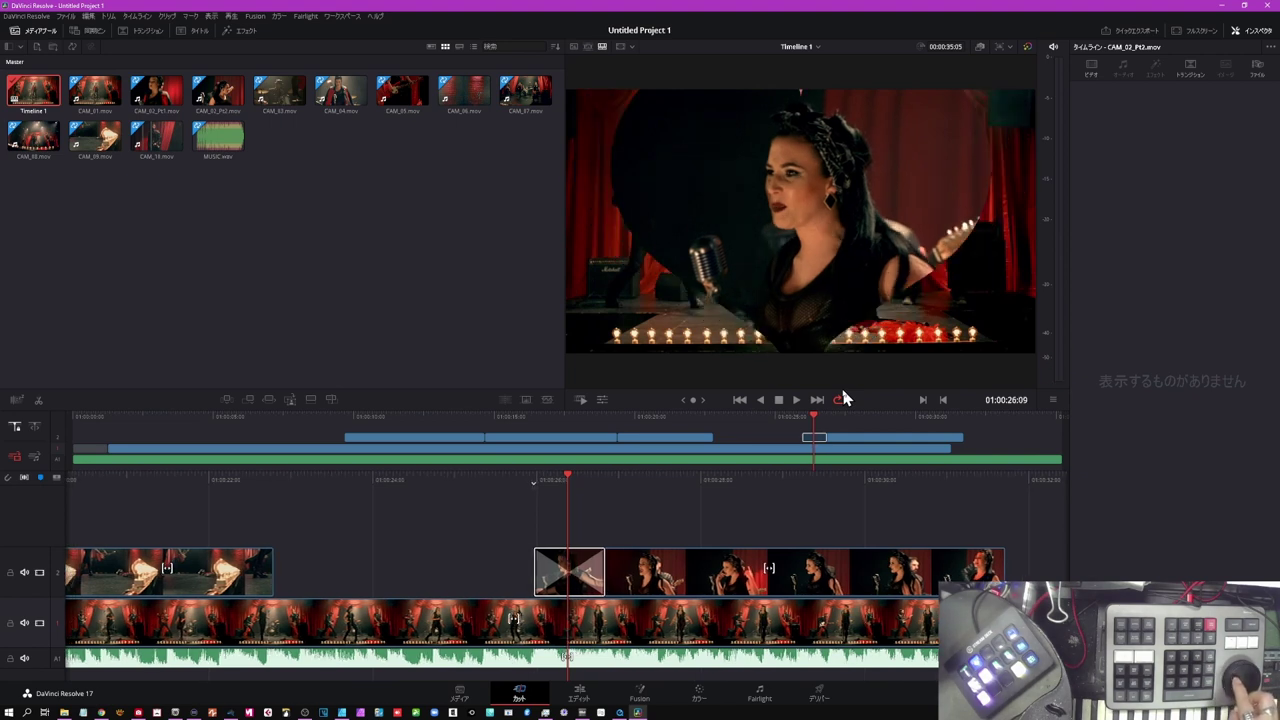
pyautogui.press('j')
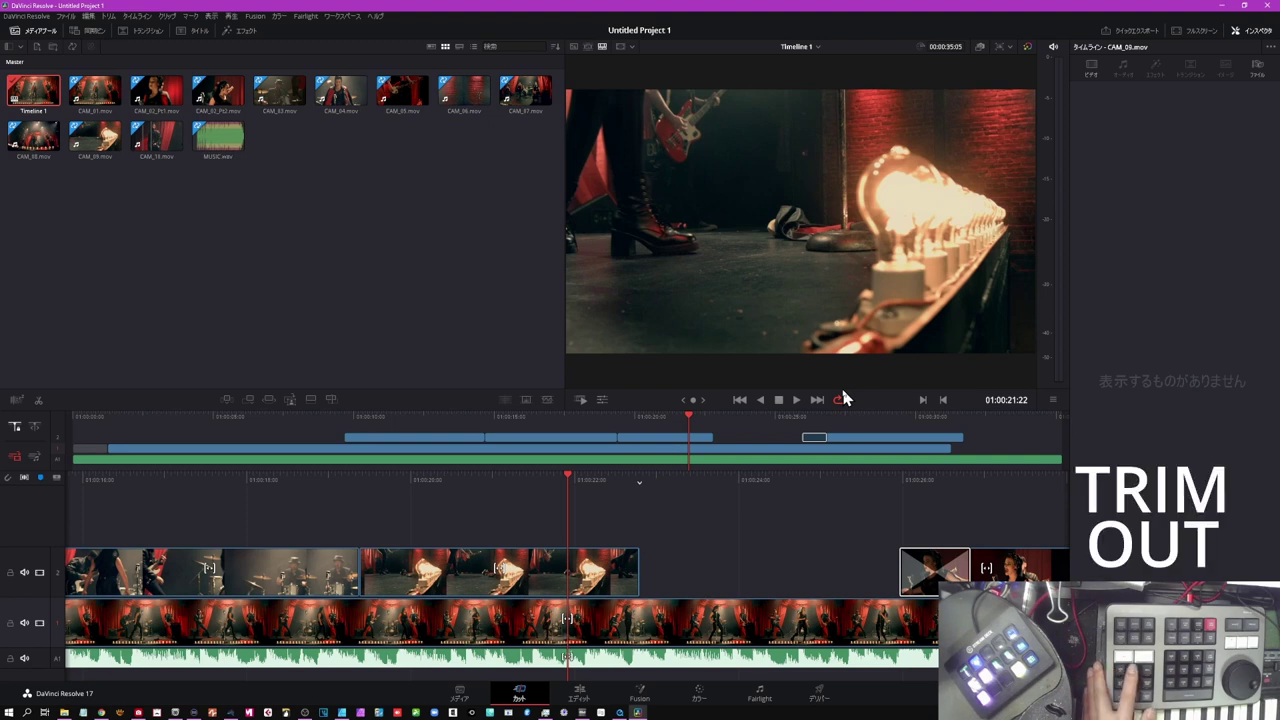
# Pull the footlight bulbs clip's out-point earlier on V2 with Trim Out, then step past the cut
pyautogui.press('t')
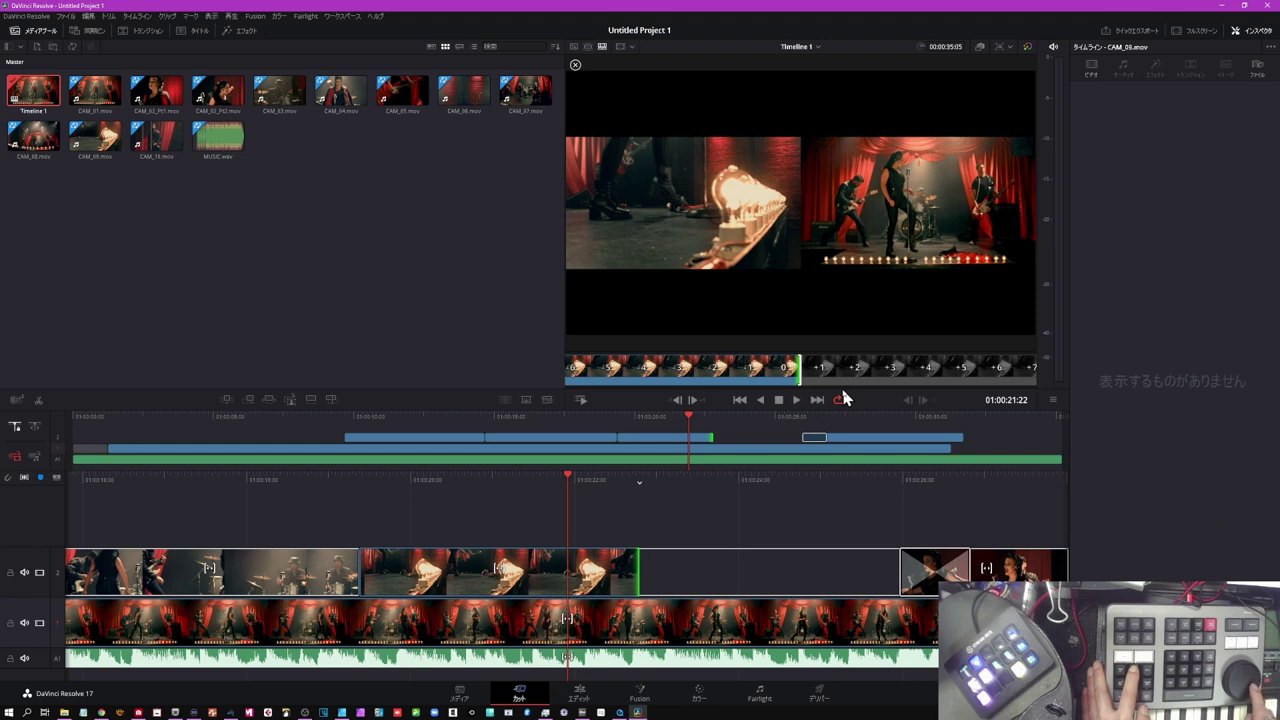
pyautogui.press(',')
pyautogui.press(',')
pyautogui.press(',')
pyautogui.press(',')
pyautogui.press(',')
pyautogui.press(',')
pyautogui.press(',')
pyautogui.press(',')
pyautogui.press(',')
pyautogui.press(',')
pyautogui.press(',')
pyautogui.press(',')
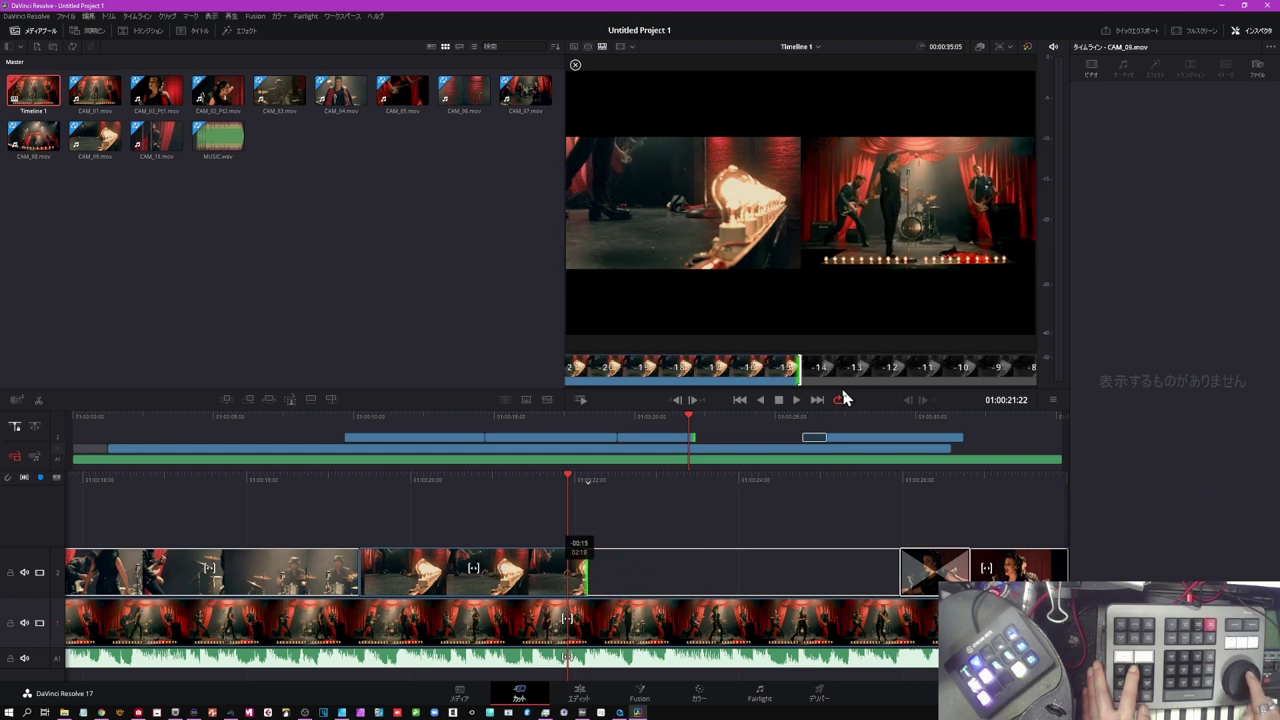
pyautogui.press(',')
pyautogui.press('.')
pyautogui.press('.')
pyautogui.press('.')
pyautogui.press('.')
pyautogui.press('.')
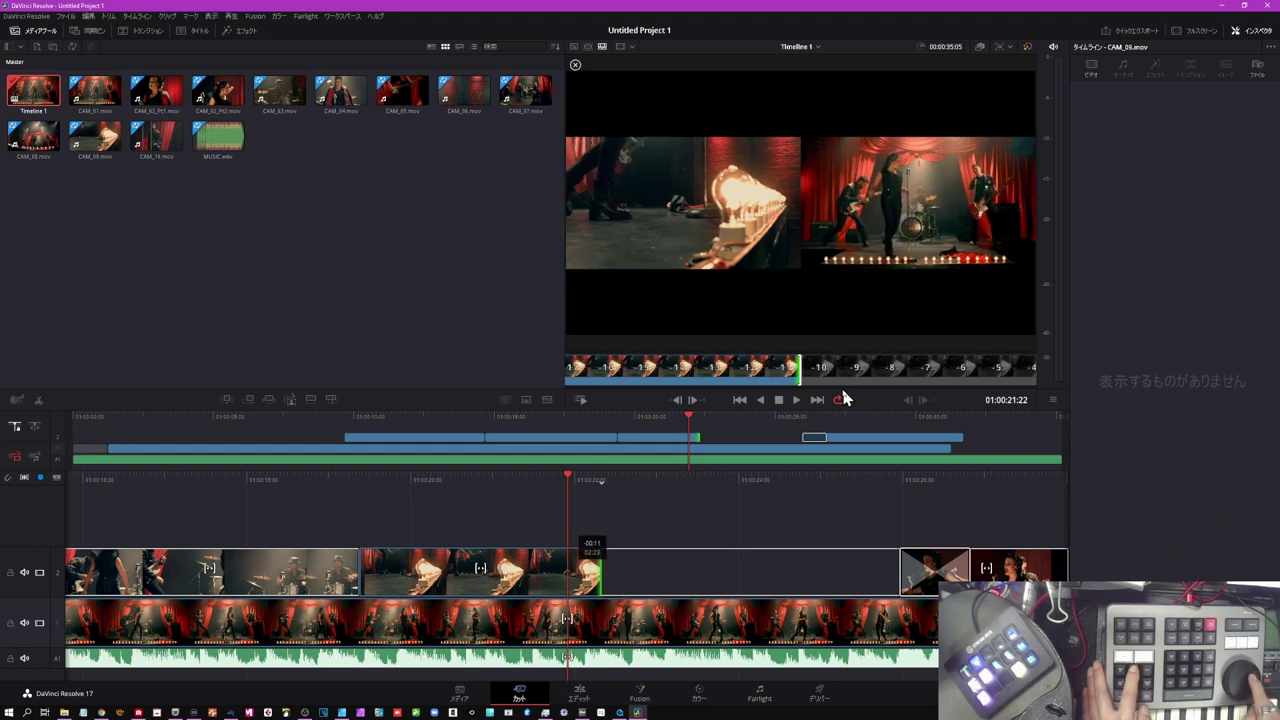
pyautogui.press('.')
pyautogui.press('.')
pyautogui.press(',')
pyautogui.press('Escape')
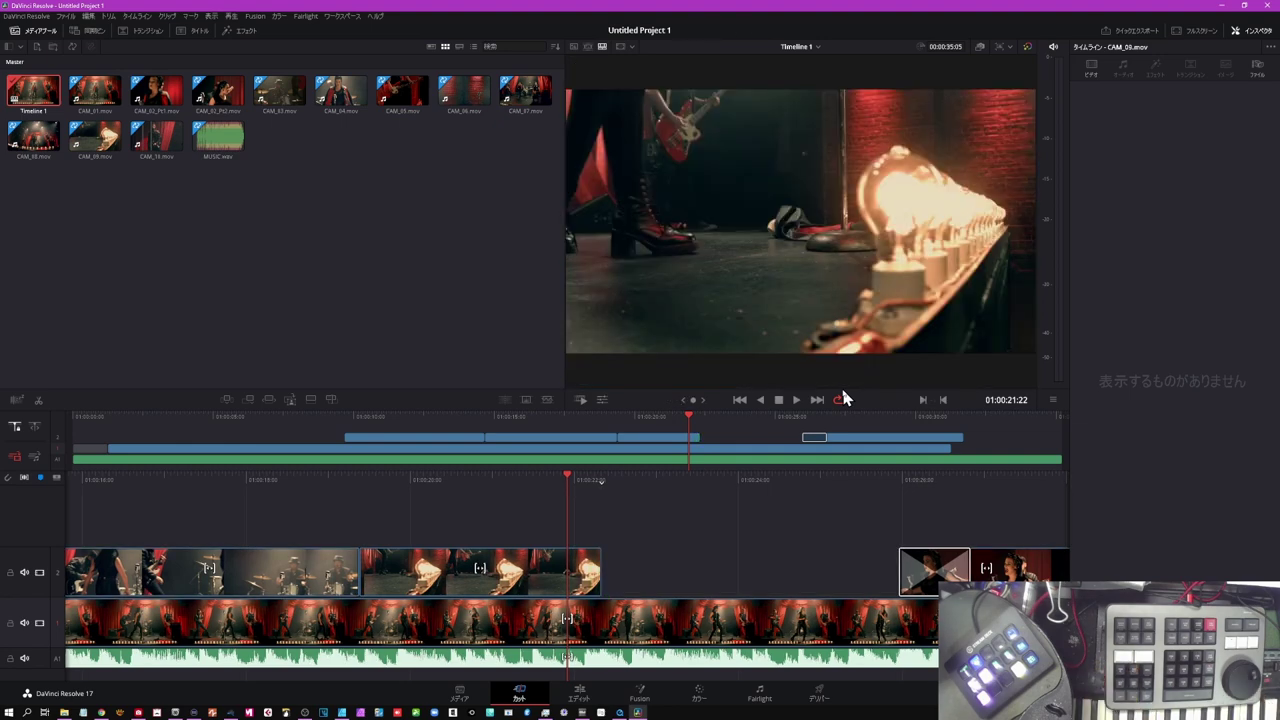
pyautogui.press('Right')
pyautogui.press('Right')
pyautogui.press('Right')
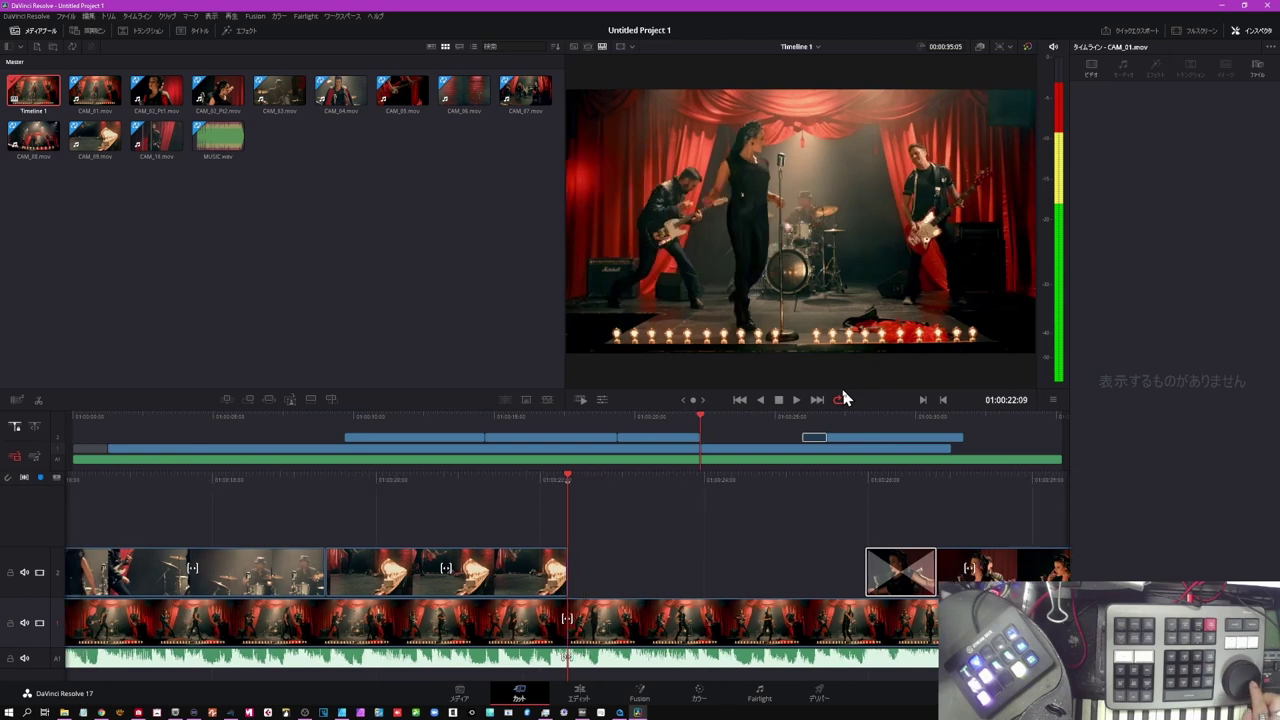
pyautogui.press('Left')
pyautogui.press('Left')
pyautogui.press('Left')
pyautogui.press('Right')
pyautogui.press('Right')
pyautogui.press('Right')
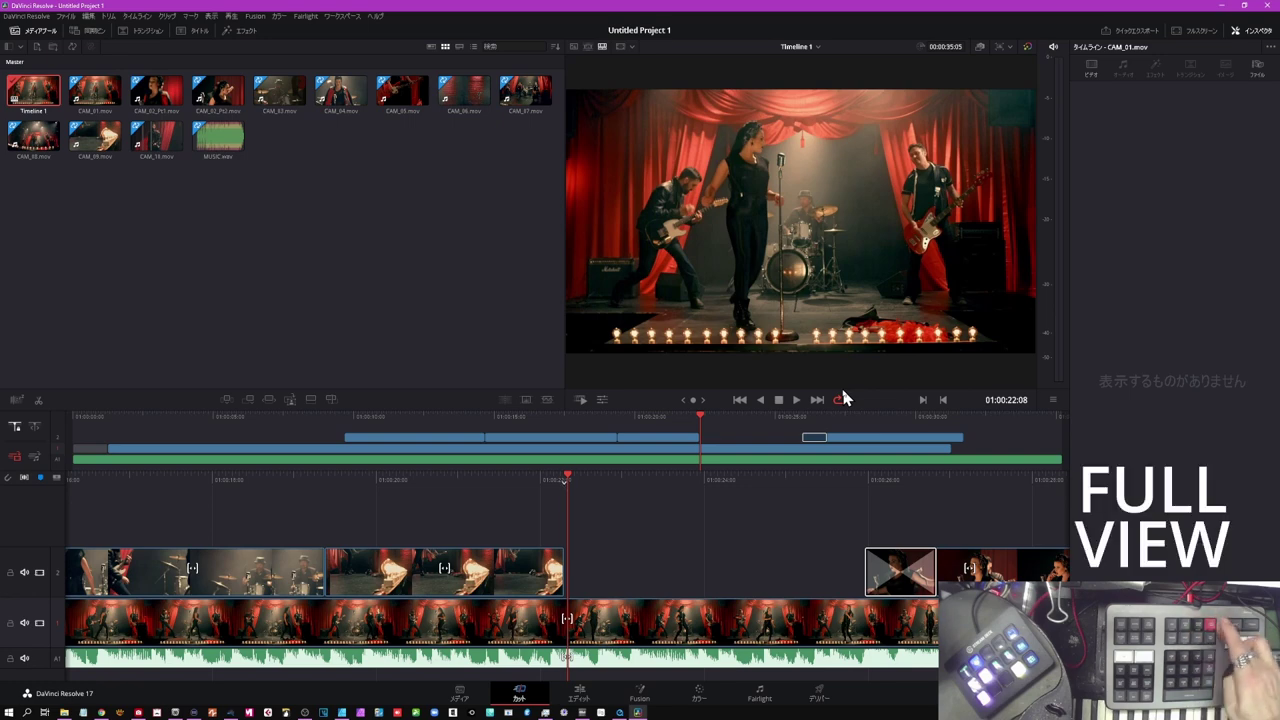
# Play the whole edit in Full View through the ending, then exit to the Cut page
pyautogui.press('p')
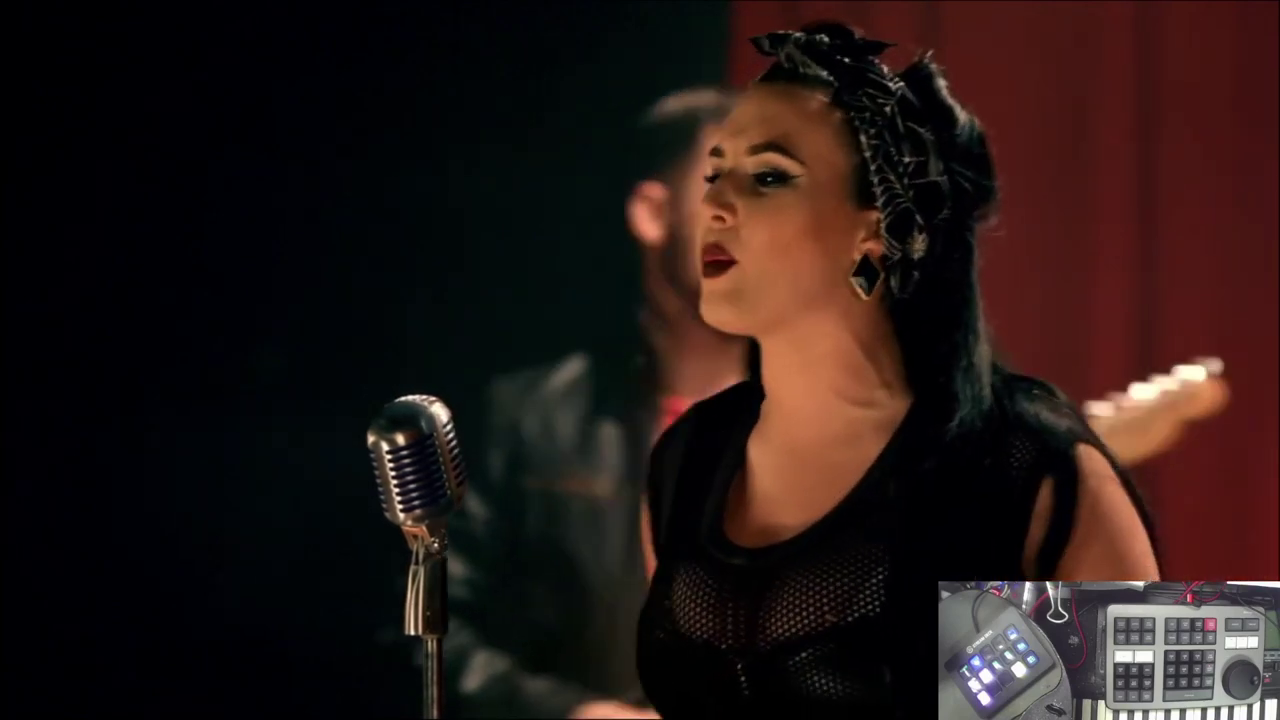
pyautogui.press('Escape')
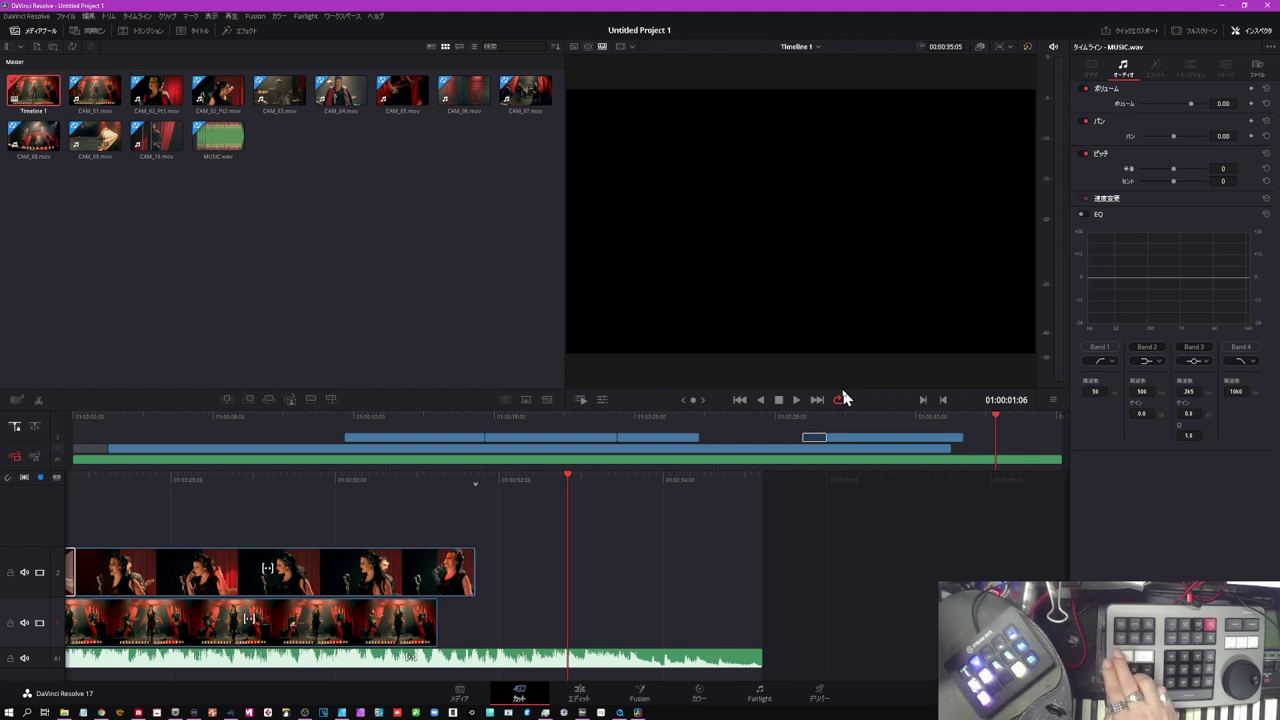
# Mark In at the playhead, shuttle to the end, and ripple-delete that ending section
pyautogui.press('i')
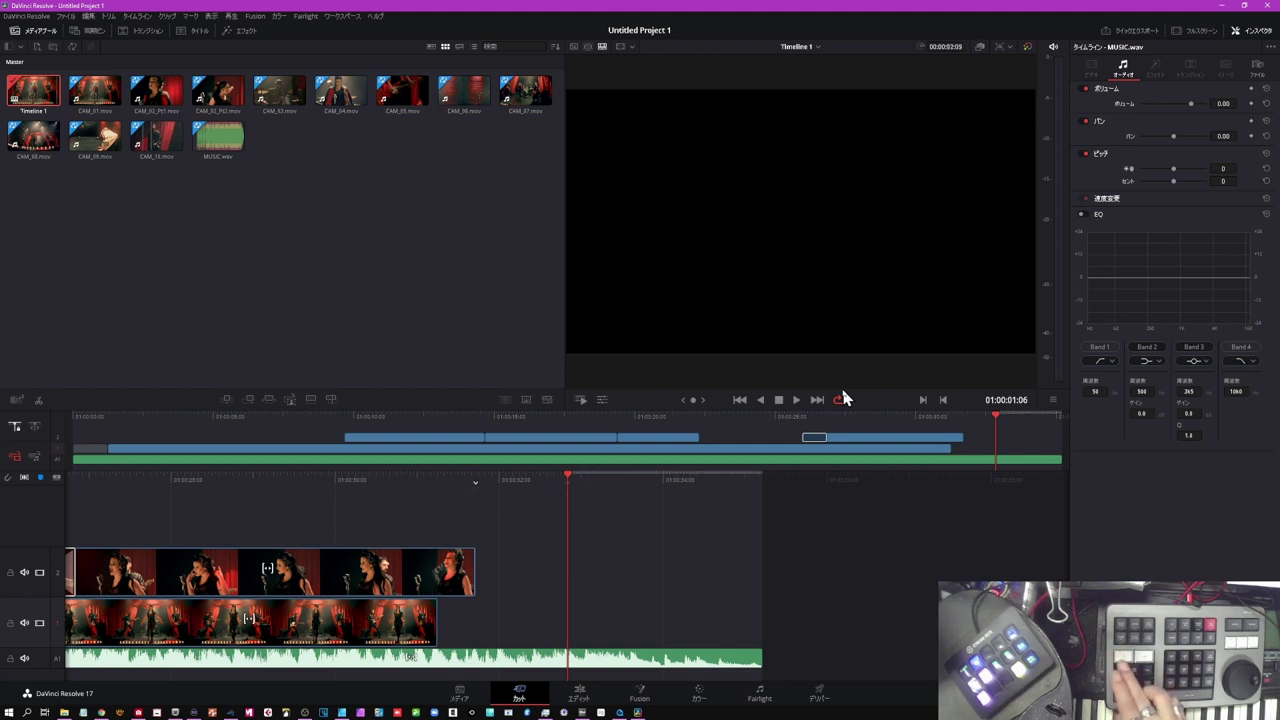
pyautogui.press('l')
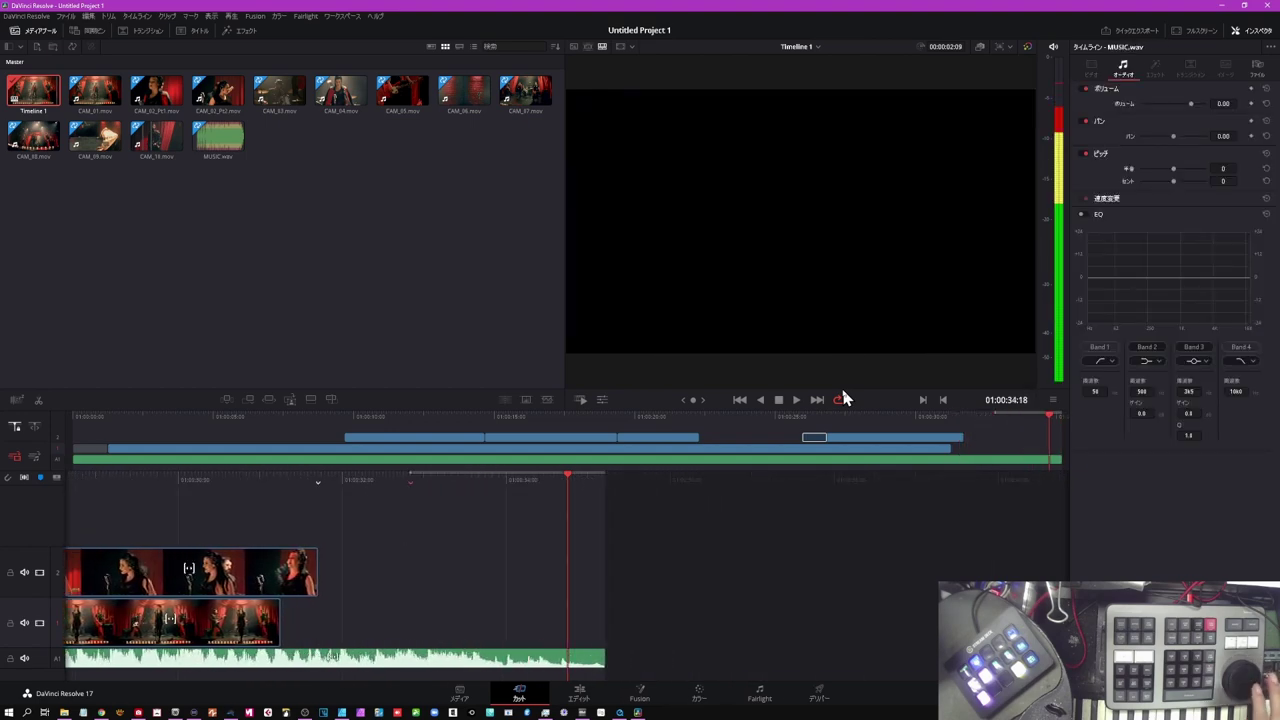
pyautogui.press('k')
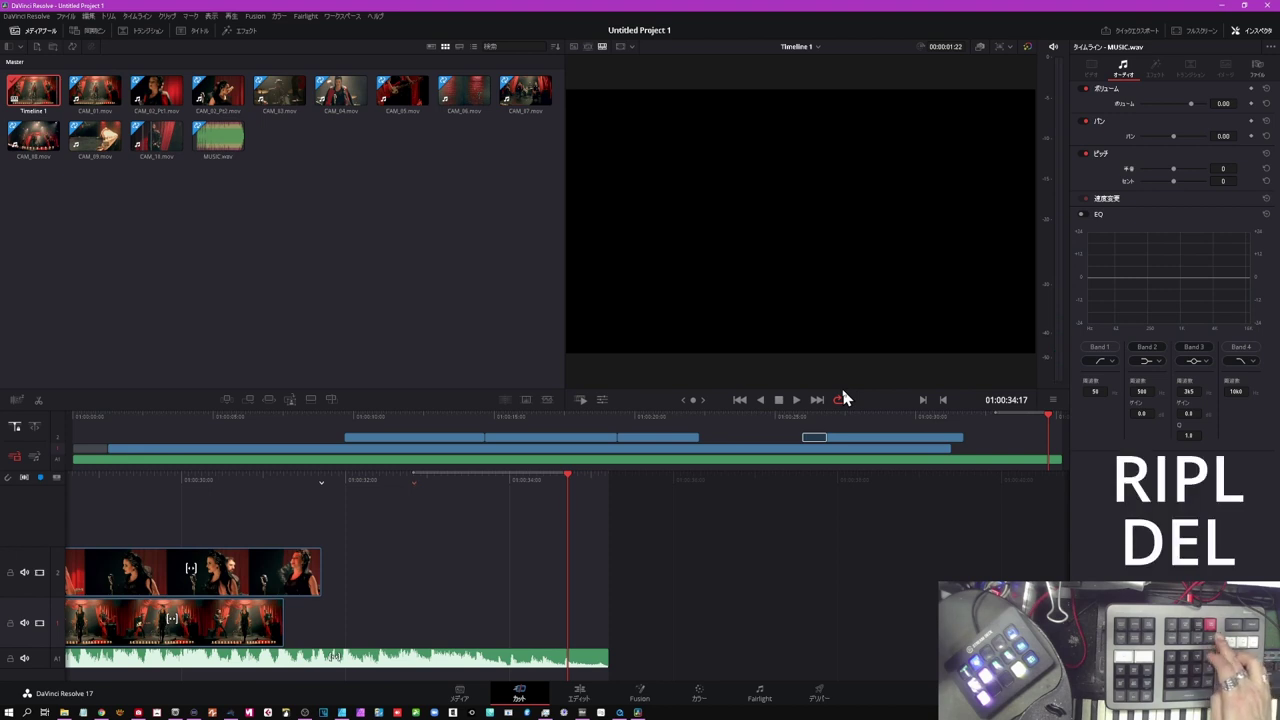
pyautogui.press('Delete')
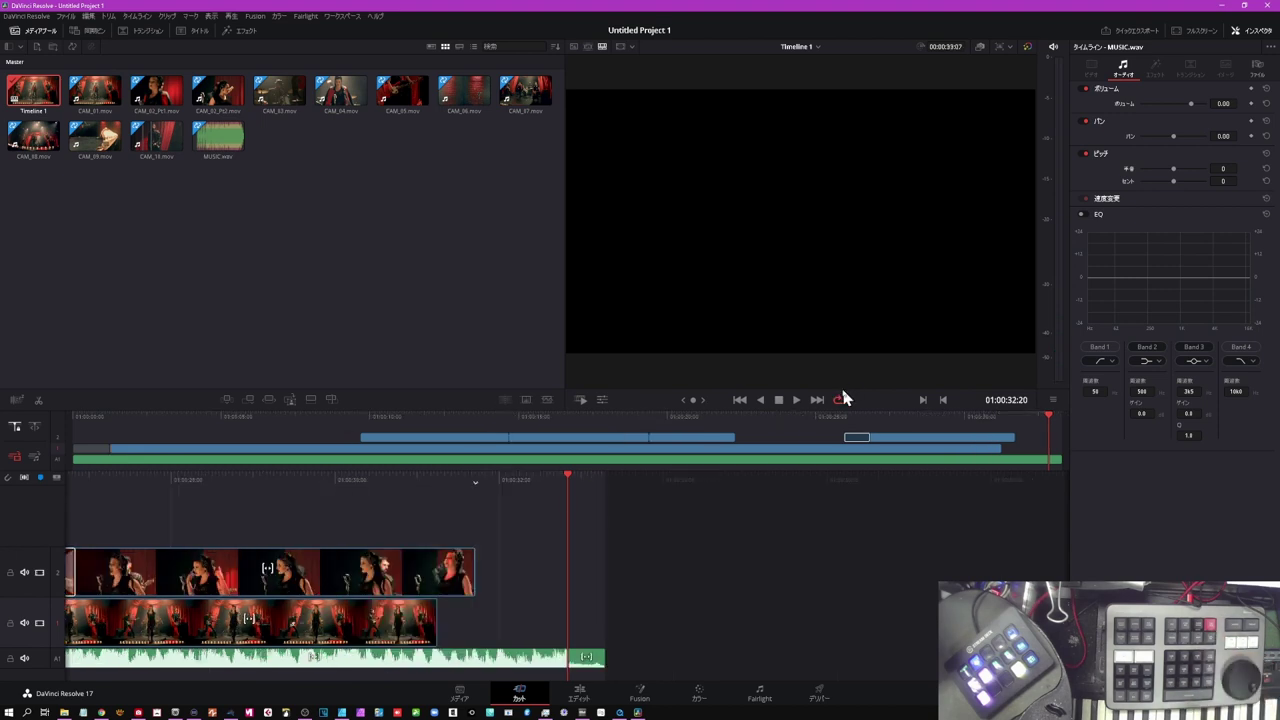